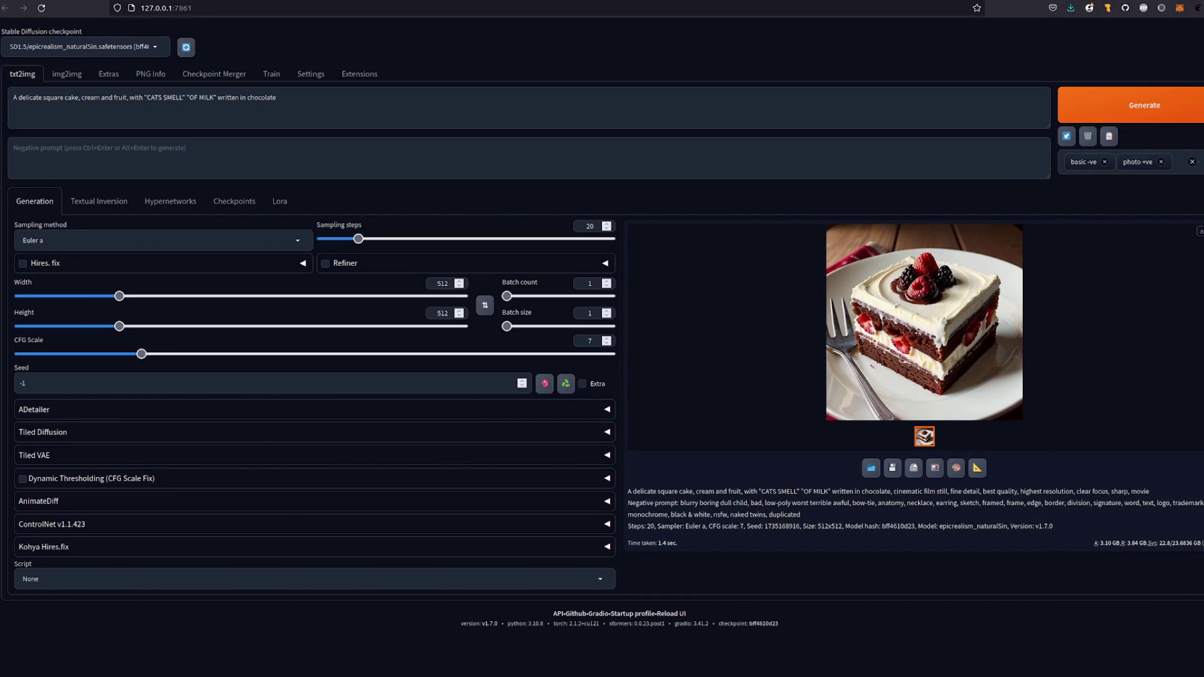
Generate seven new 'CATS SMELL OF MILK' cake images, each with a random seed (-1).
key("ctrl+Return")
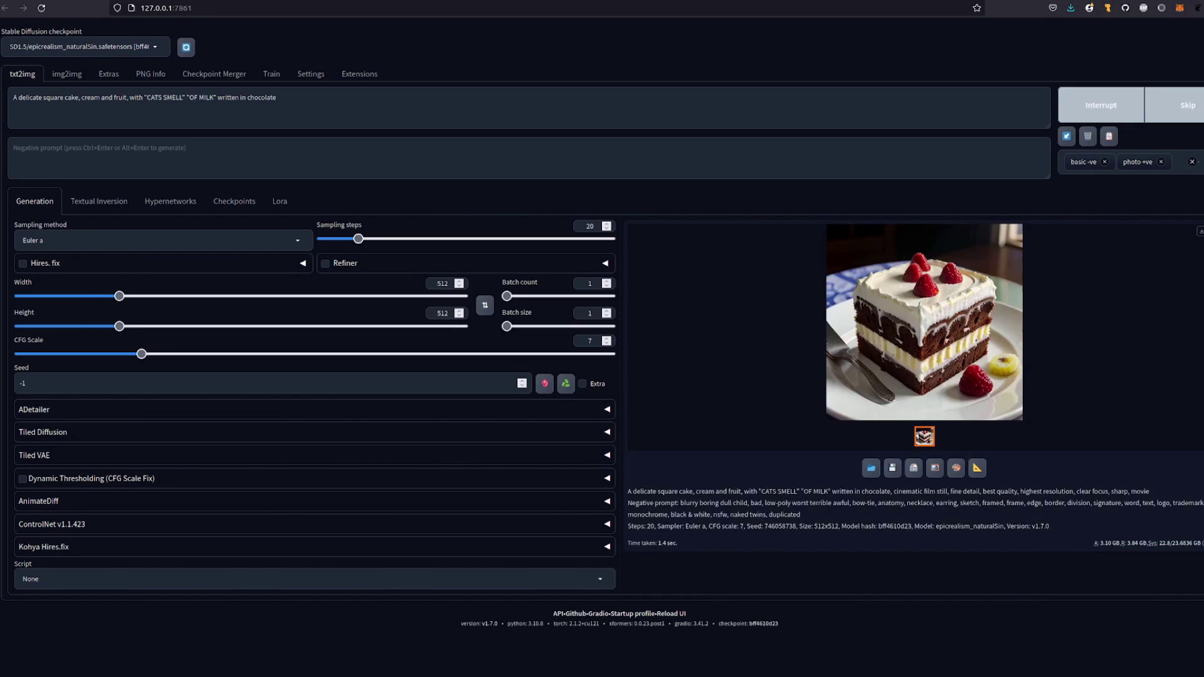
key("ctrl+Return")
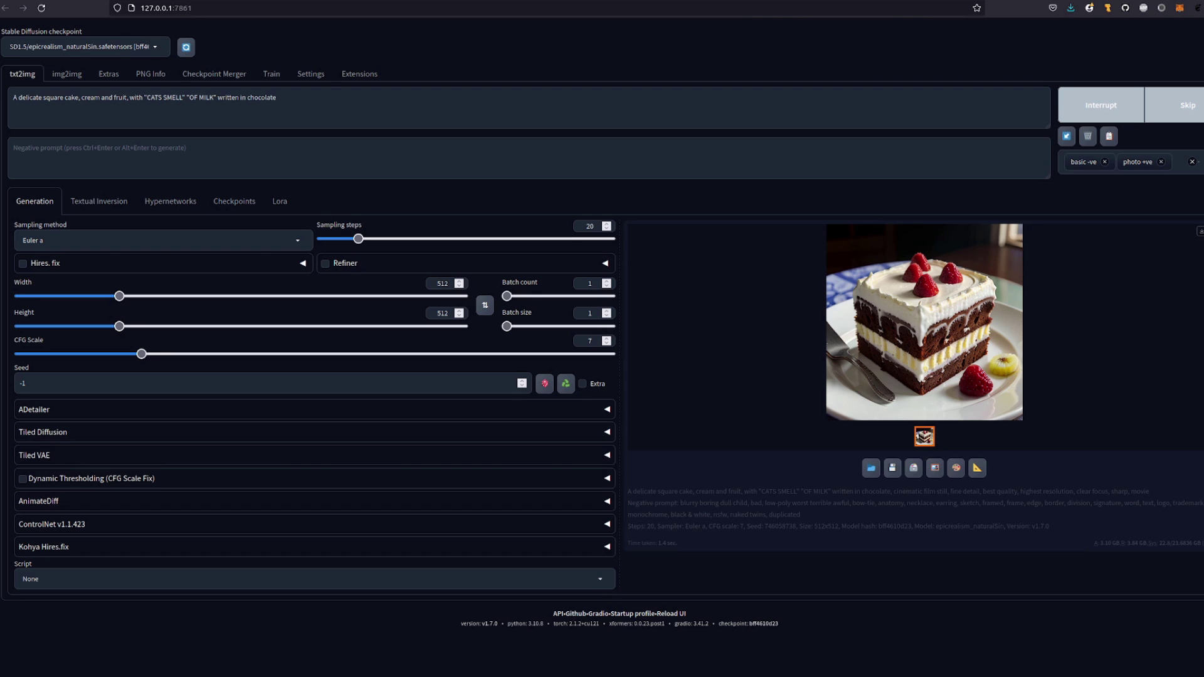
key("ctrl+Return")
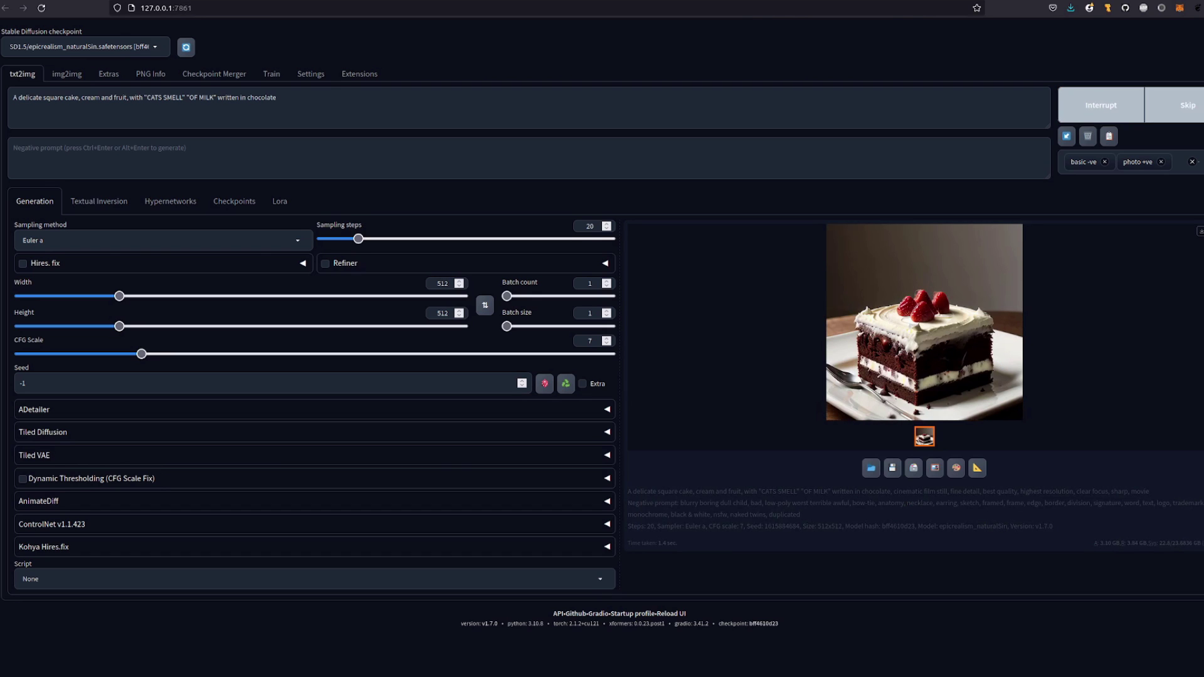
key("ctrl+Return")
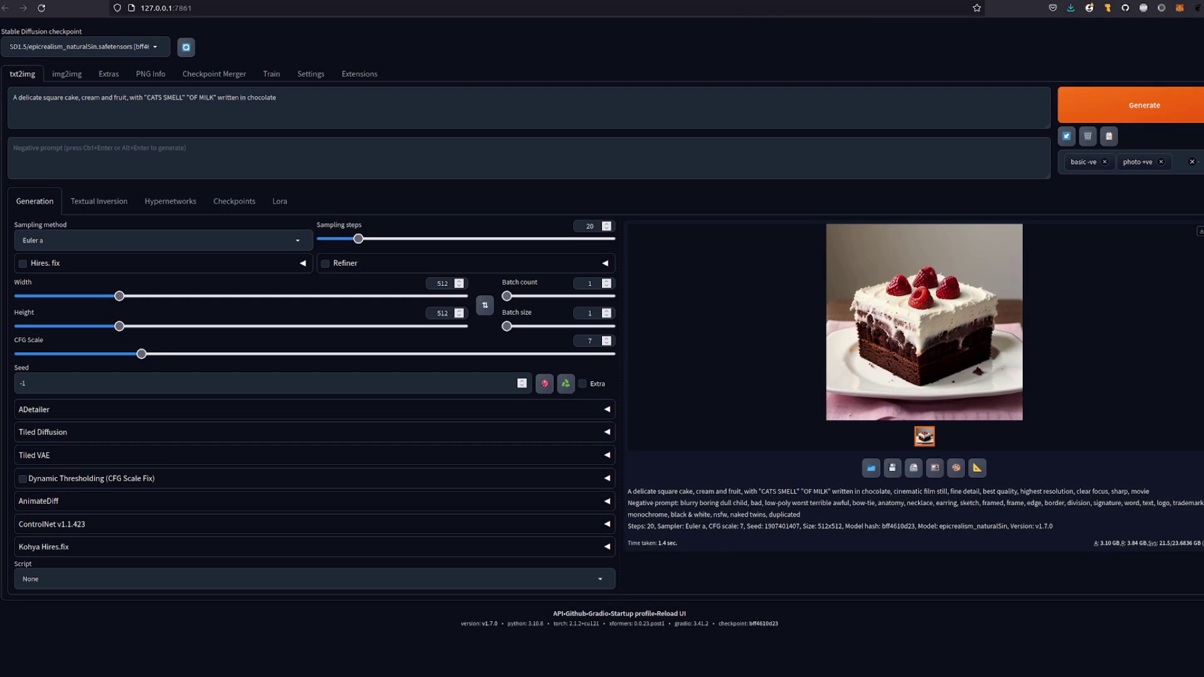
key("ctrl+Return")
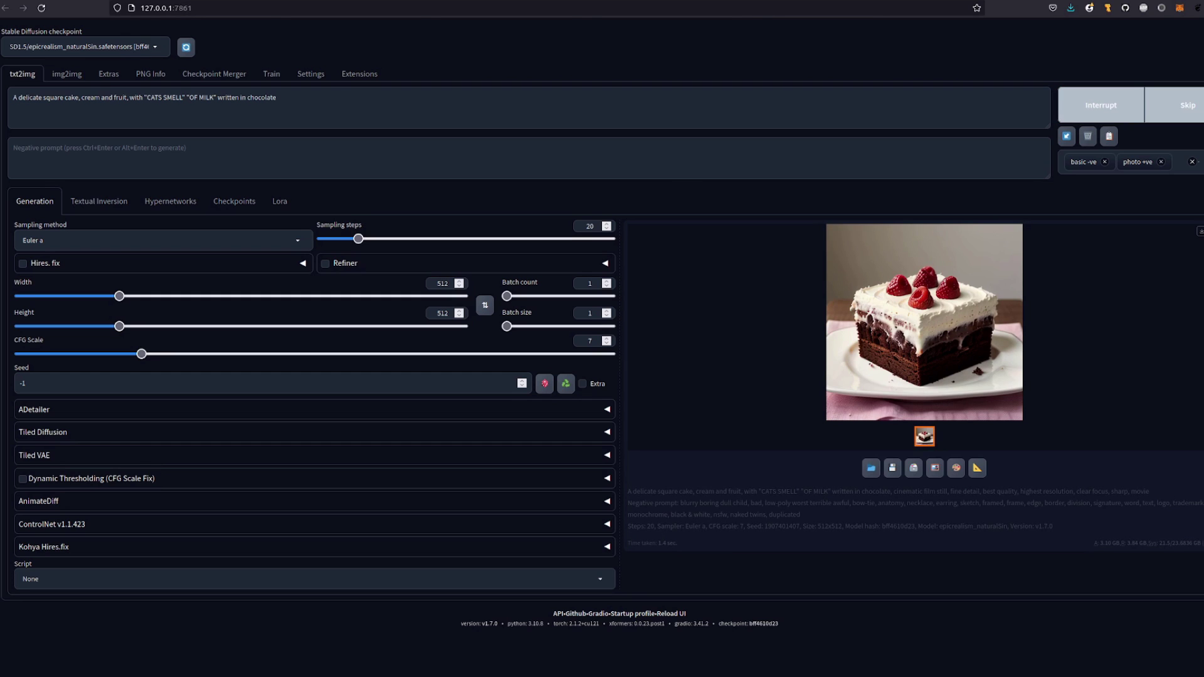
key("ctrl+Return")
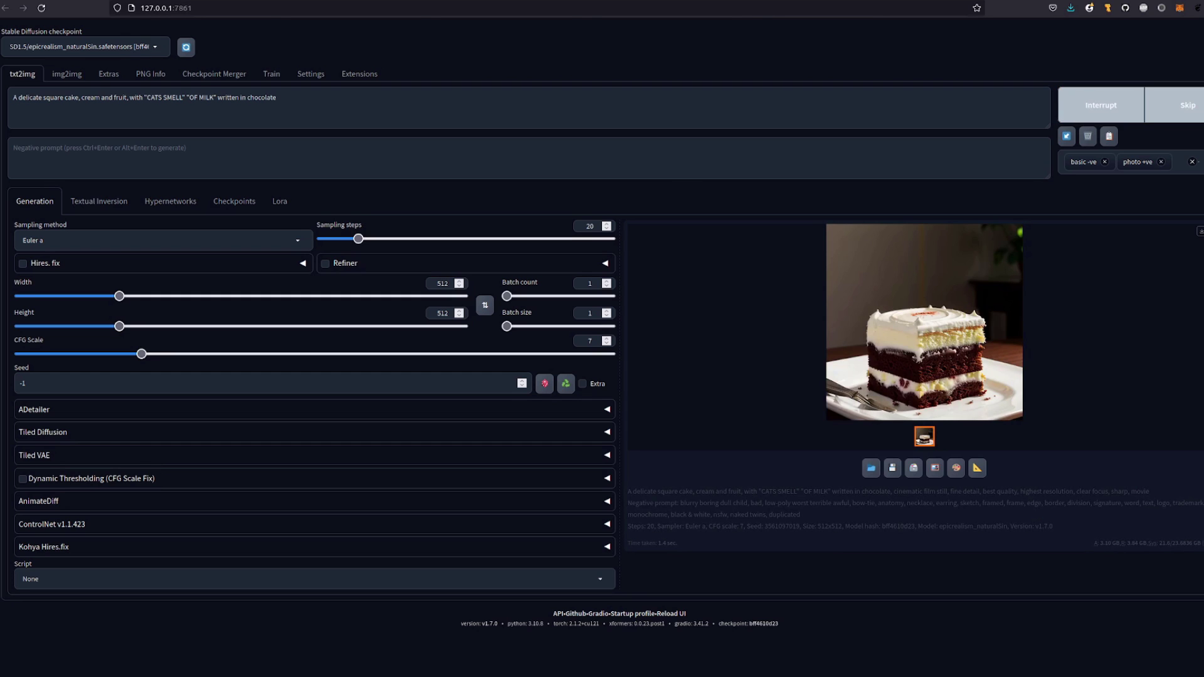
key("ctrl+Return")
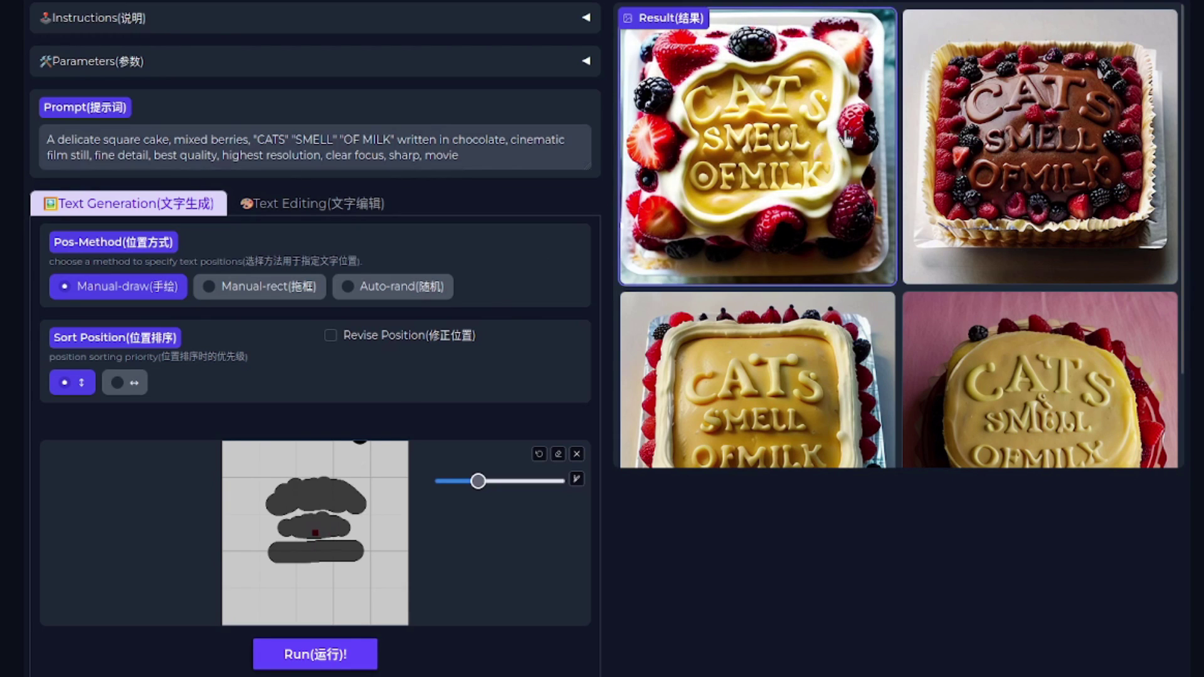
Scroll the Result gallery to view the chalkboard images with 'mommy' rewritten as 'Rodent'.
scroll(771, 181, "down", 2)
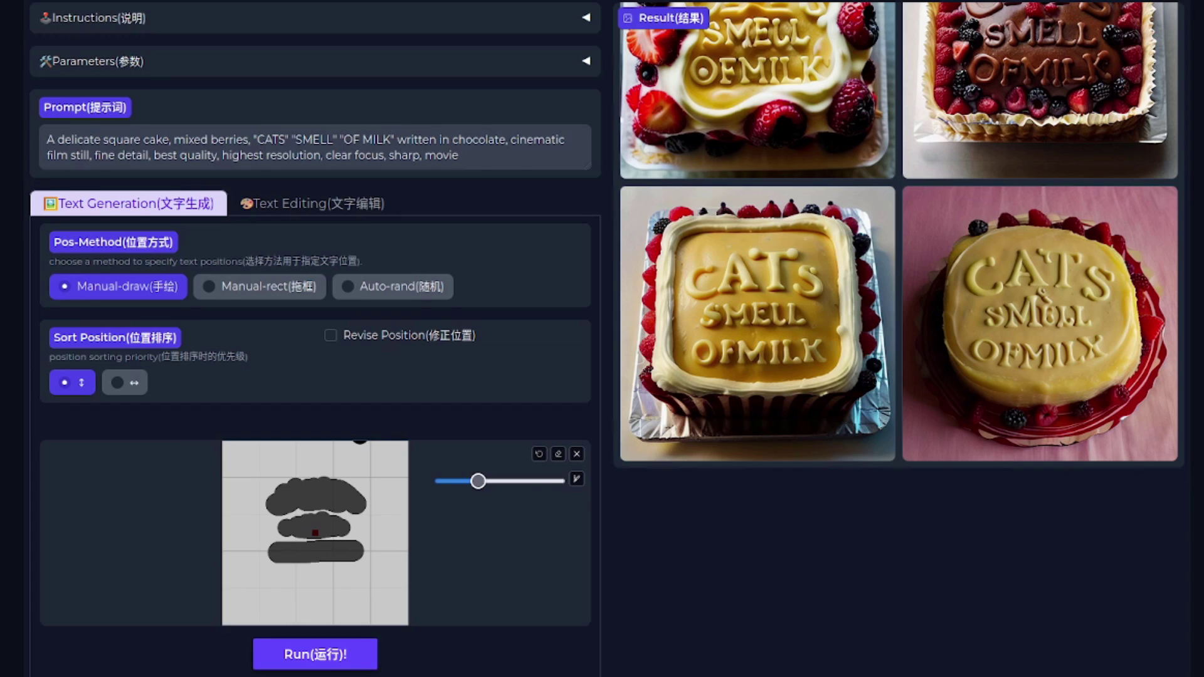
scroll(602, 339, "up", 1)
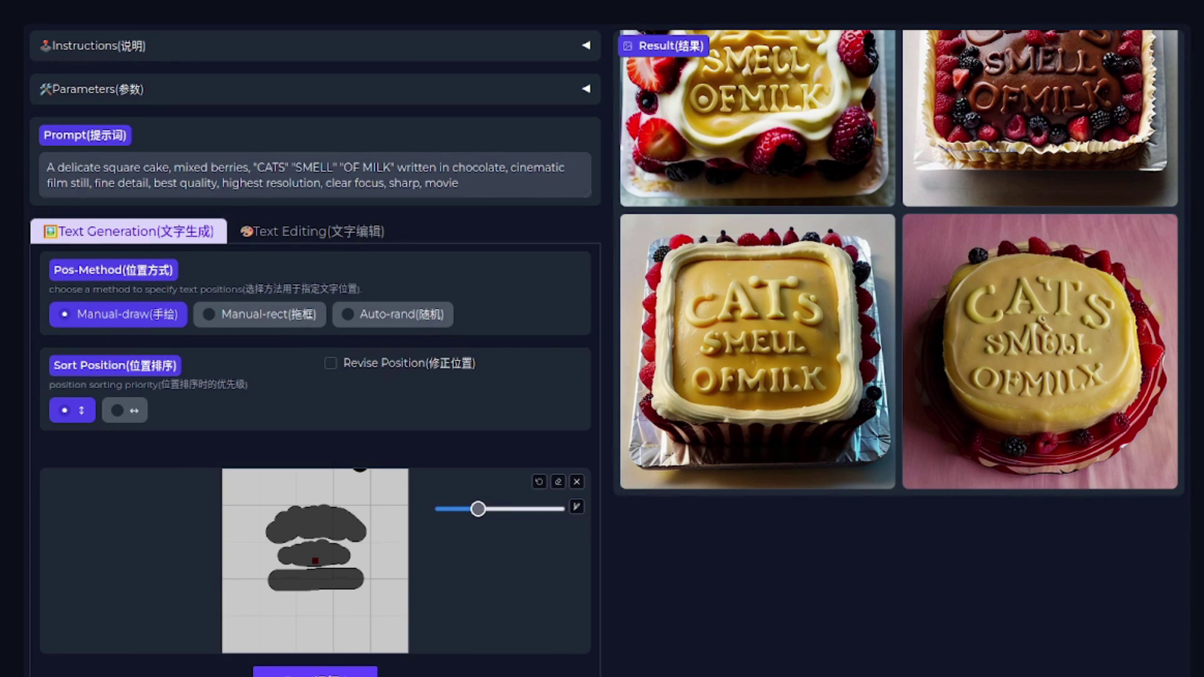
scroll(901, 262, "up", 2)
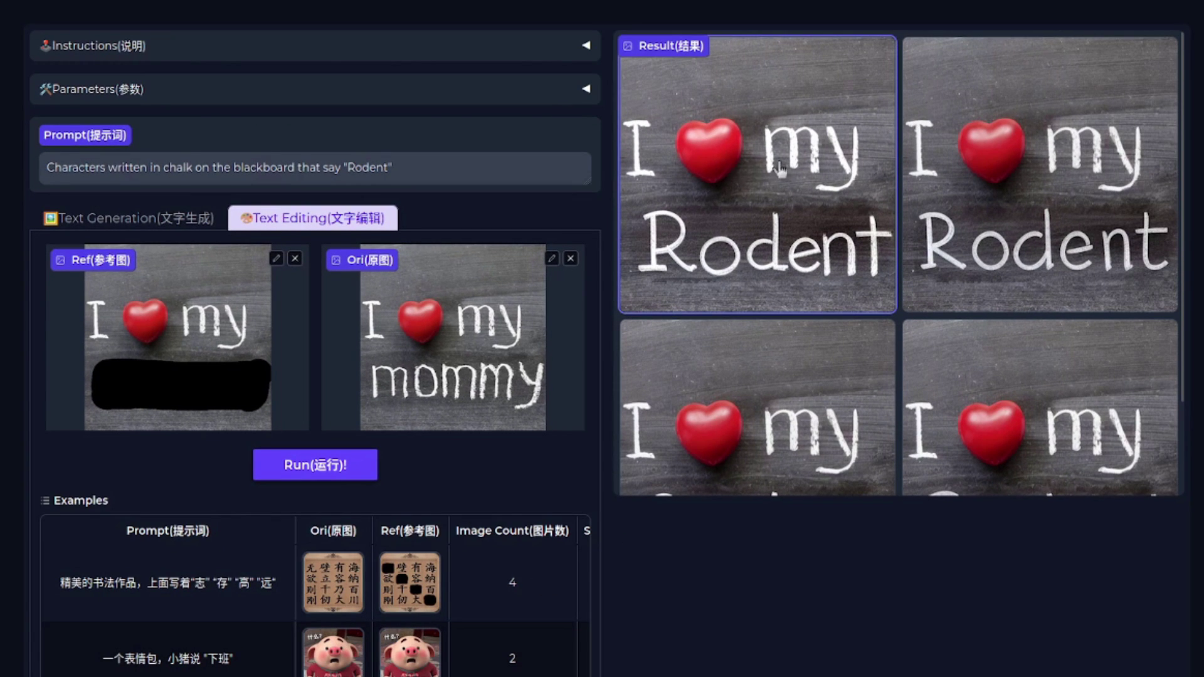
scroll(874, 216, "down", 2)
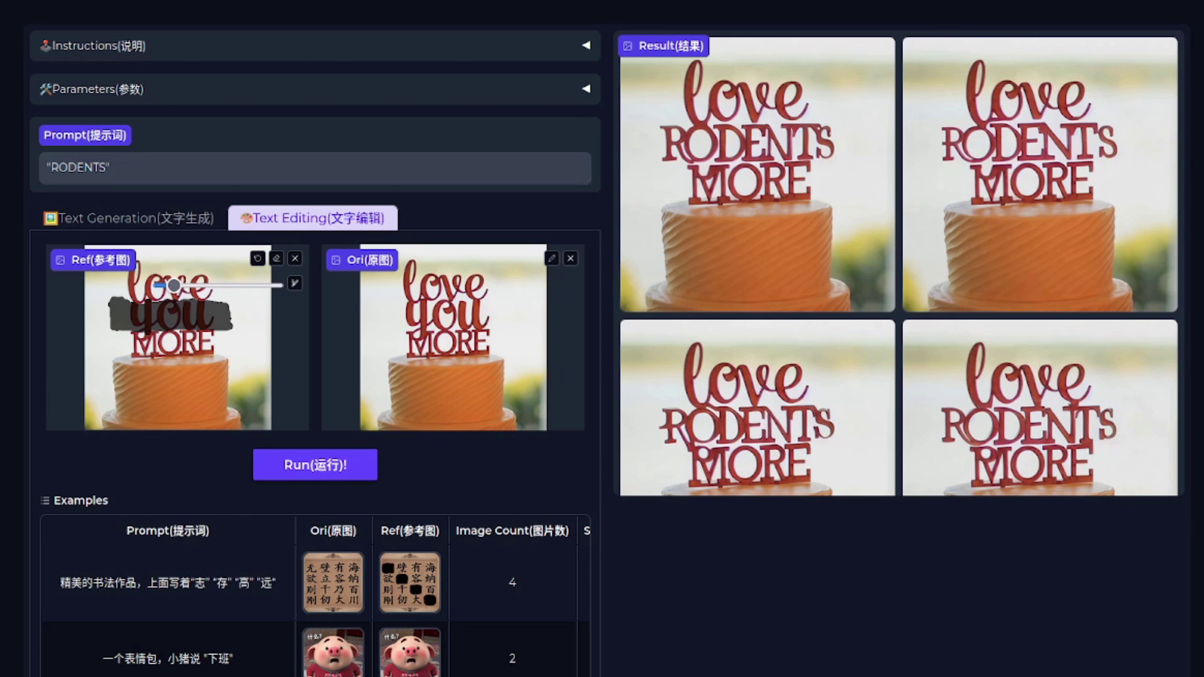
Scroll down to the gallery of sample outputs like latte art, coins and graffiti.
scroll(1072, 235, "down", 2)
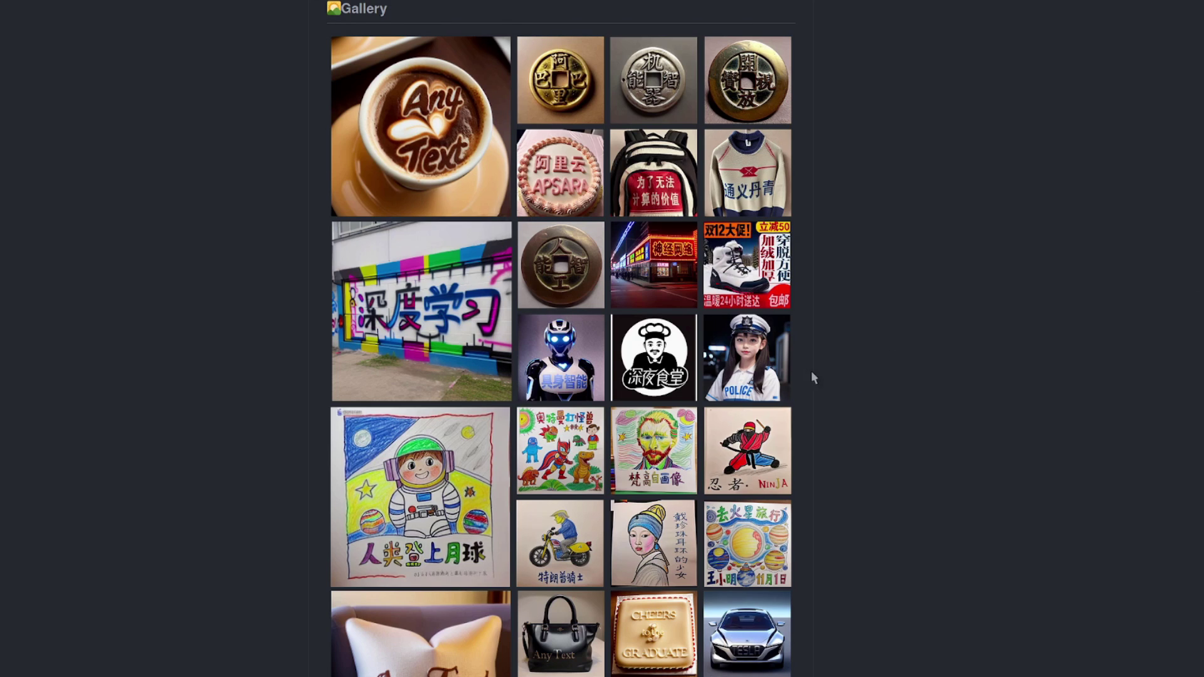
Scroll the README past the Gallery down to the Installation and Inference sections.
scroll(812, 376, "down", 8)
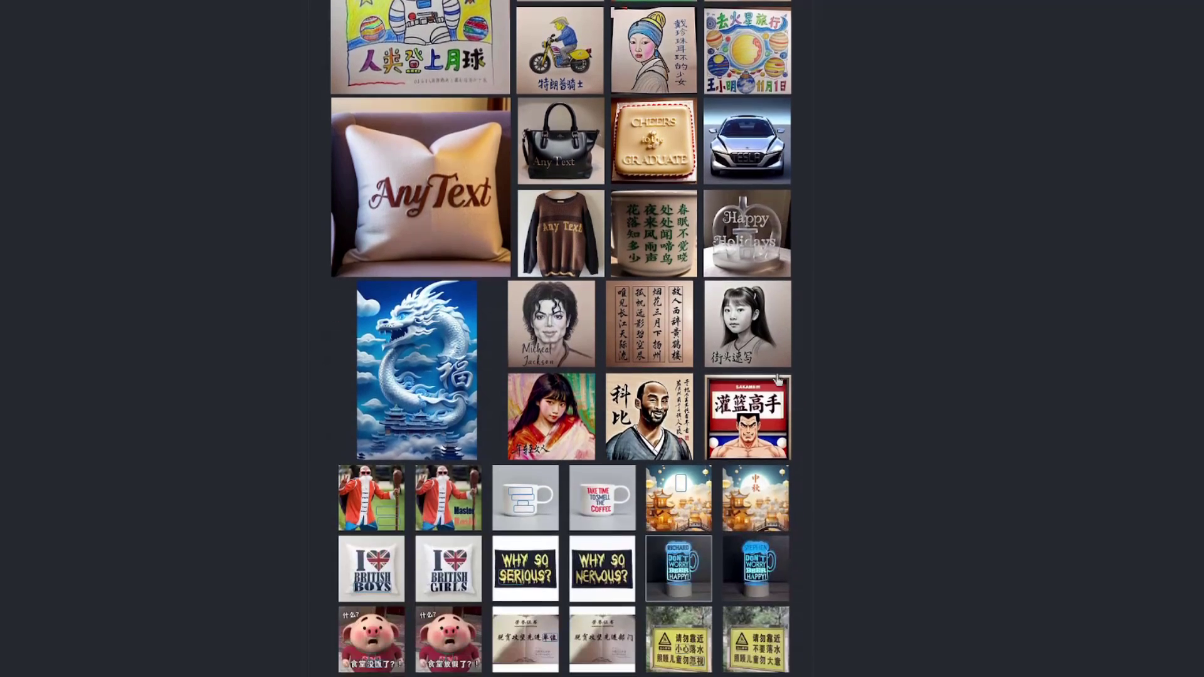
scroll(777, 380, "down", 2)
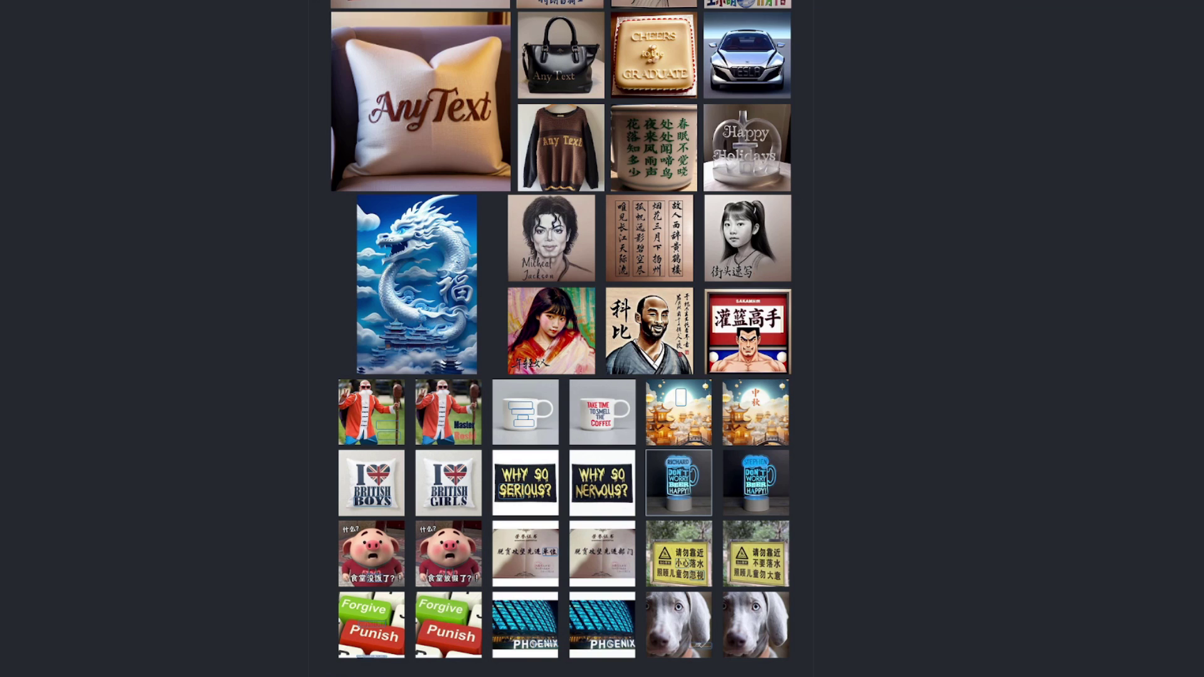
scroll(978, 367, "down", 7)
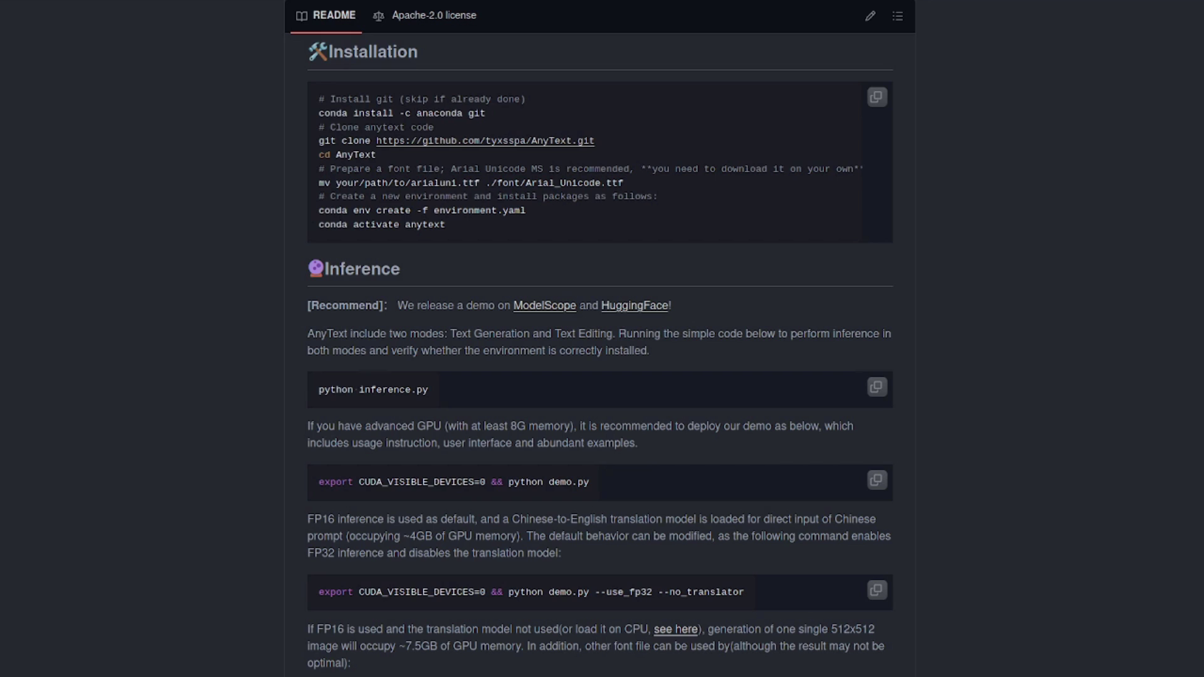
Scroll the README back up from the Installation and Inference sections.
scroll(600, 338, "up", 20)
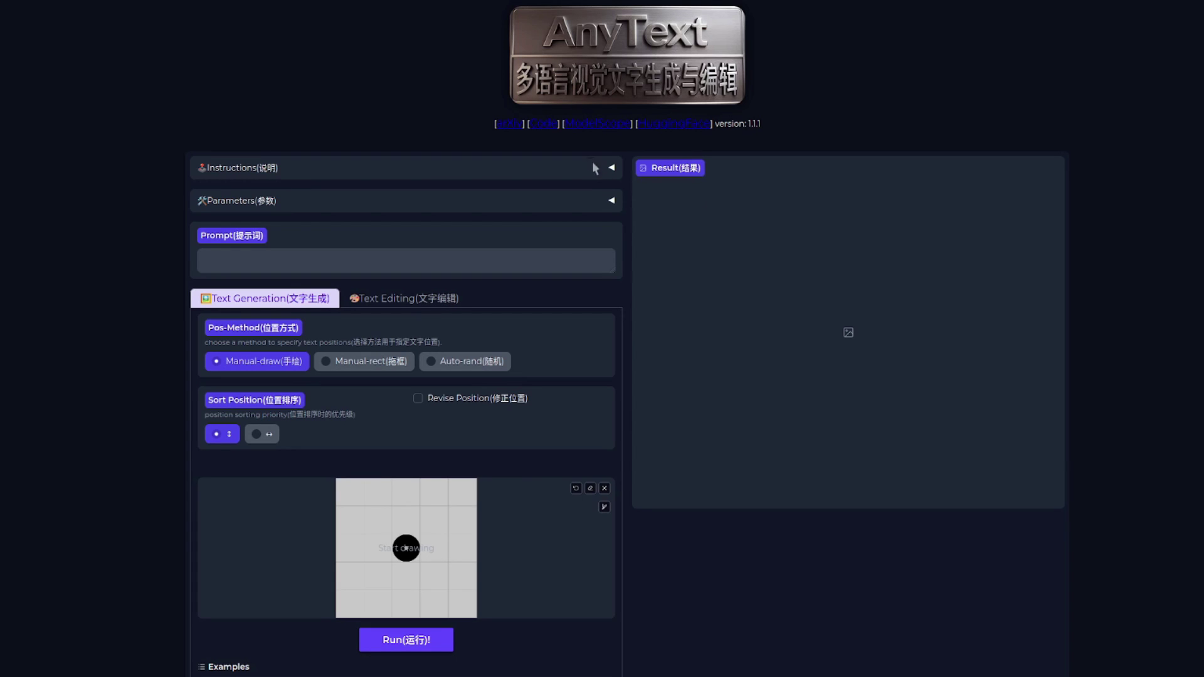
left_click(593, 178)
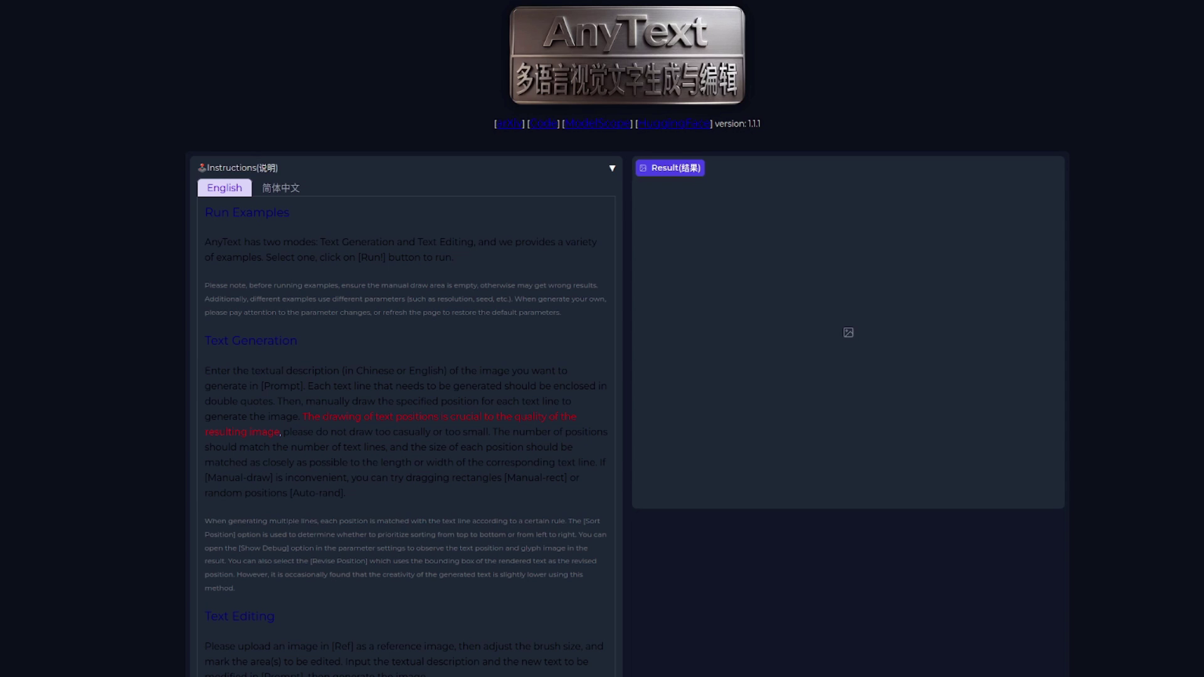
scroll(1191, 352, "down", 2)
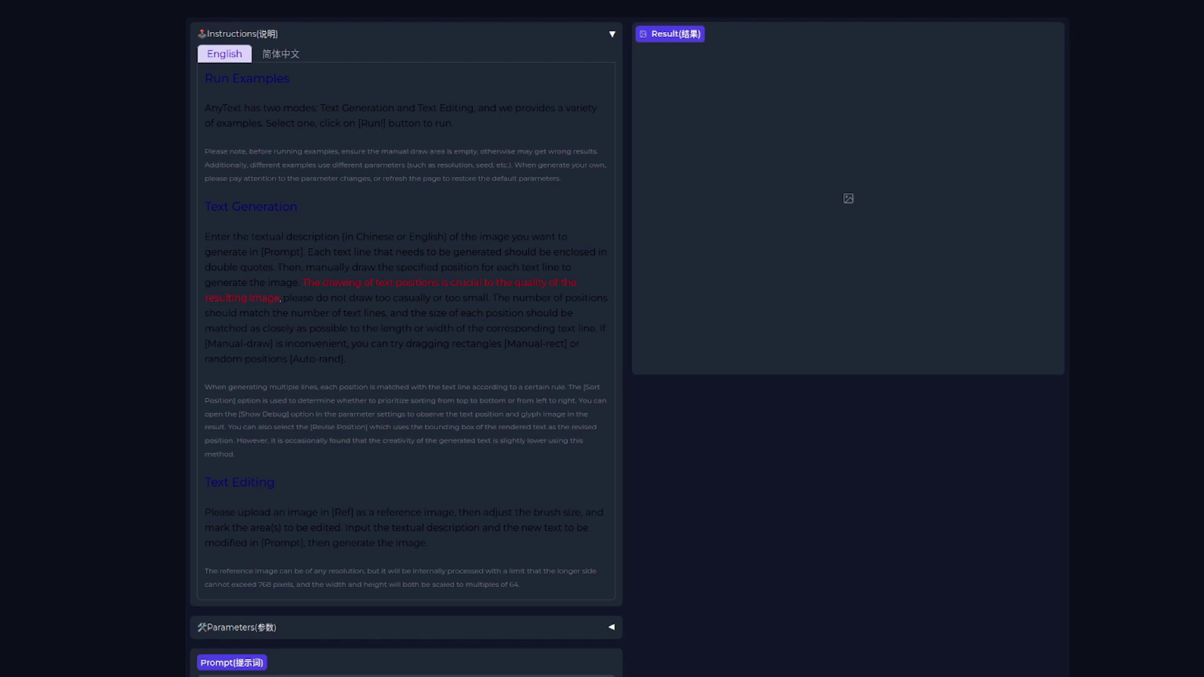
left_click(599, 38)
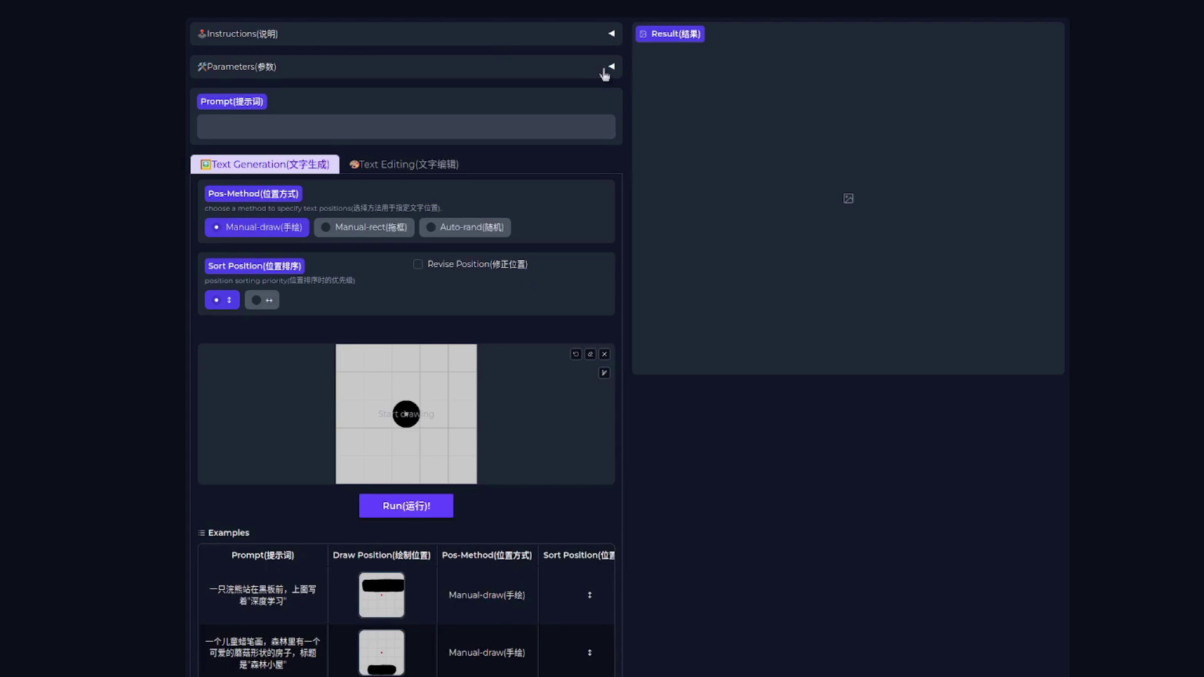
left_click(604, 74)
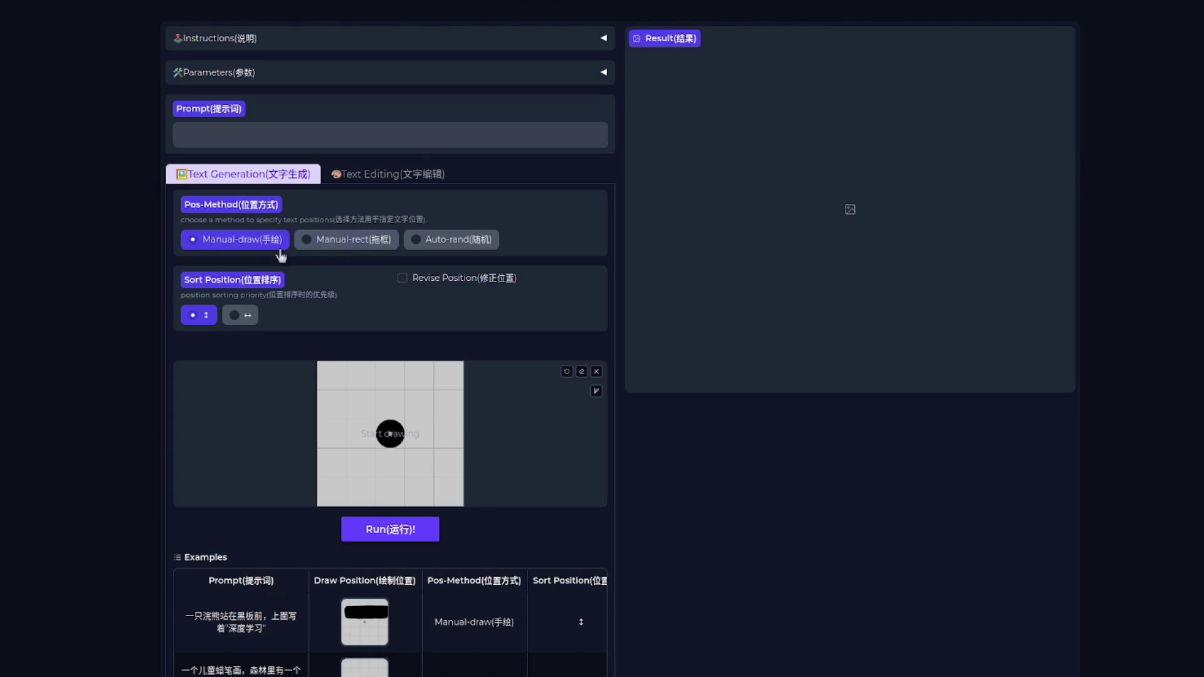
Try Manual-rect and Auto-rand, return to Manual-draw, and load the caramel macchiato example.
left_click(345, 246)
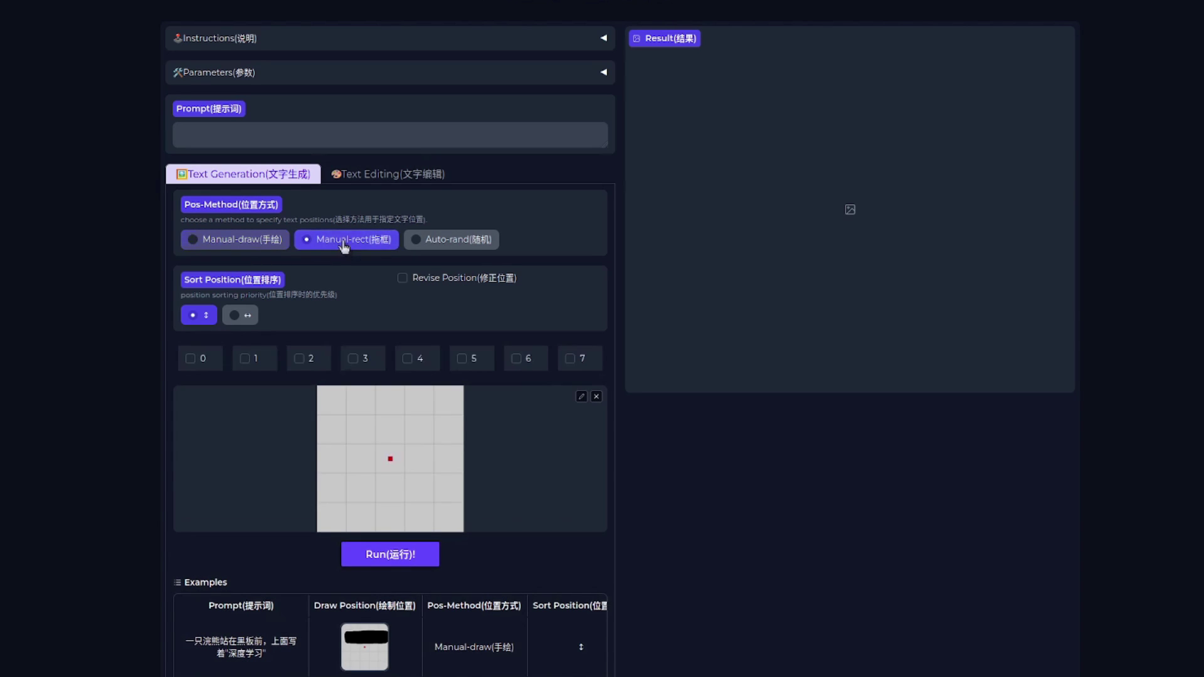
left_click(457, 237)
left_click(254, 262)
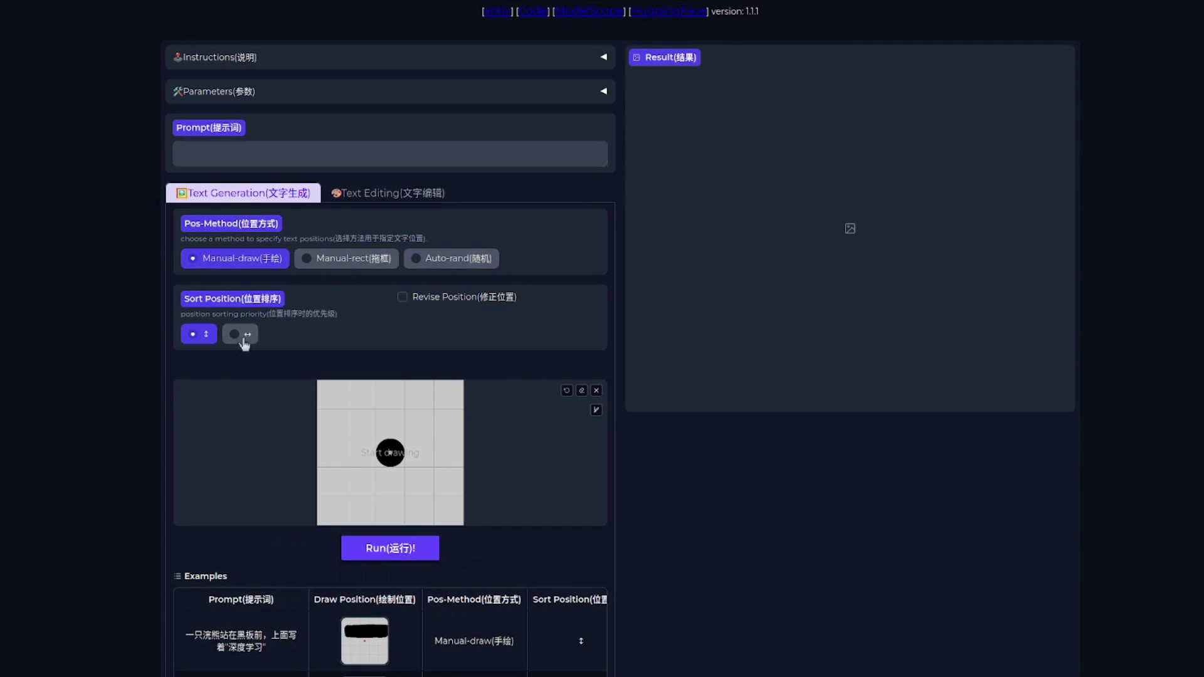
scroll(529, 443, "down", 3)
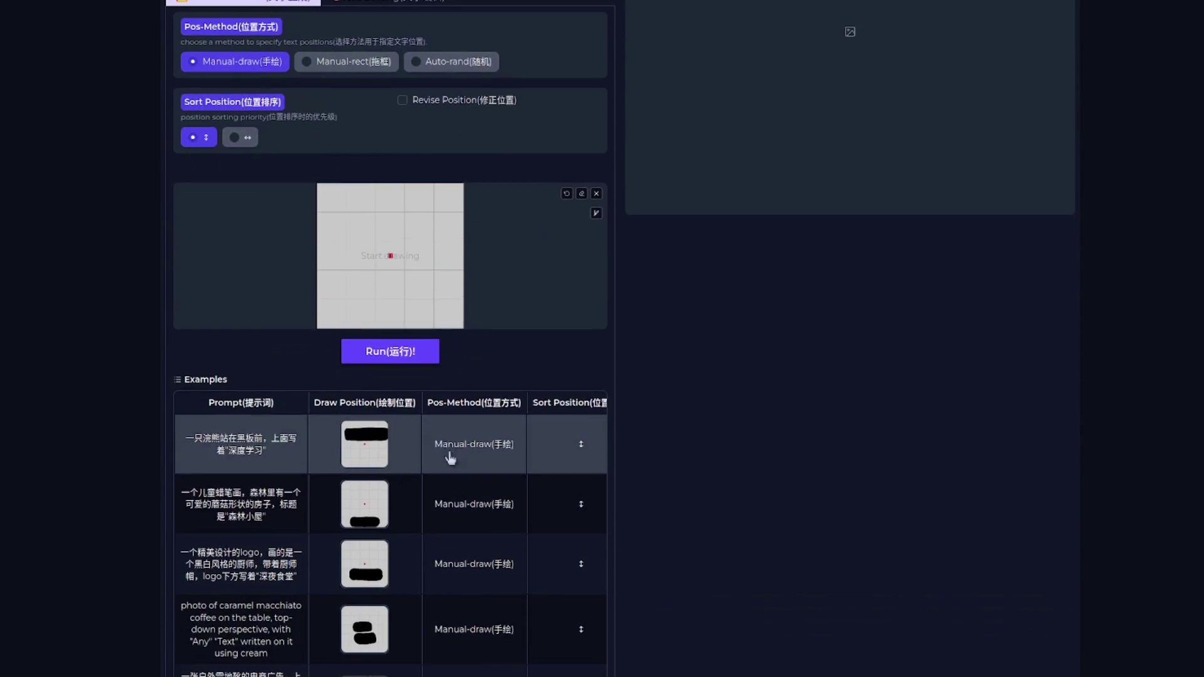
left_click(224, 630)
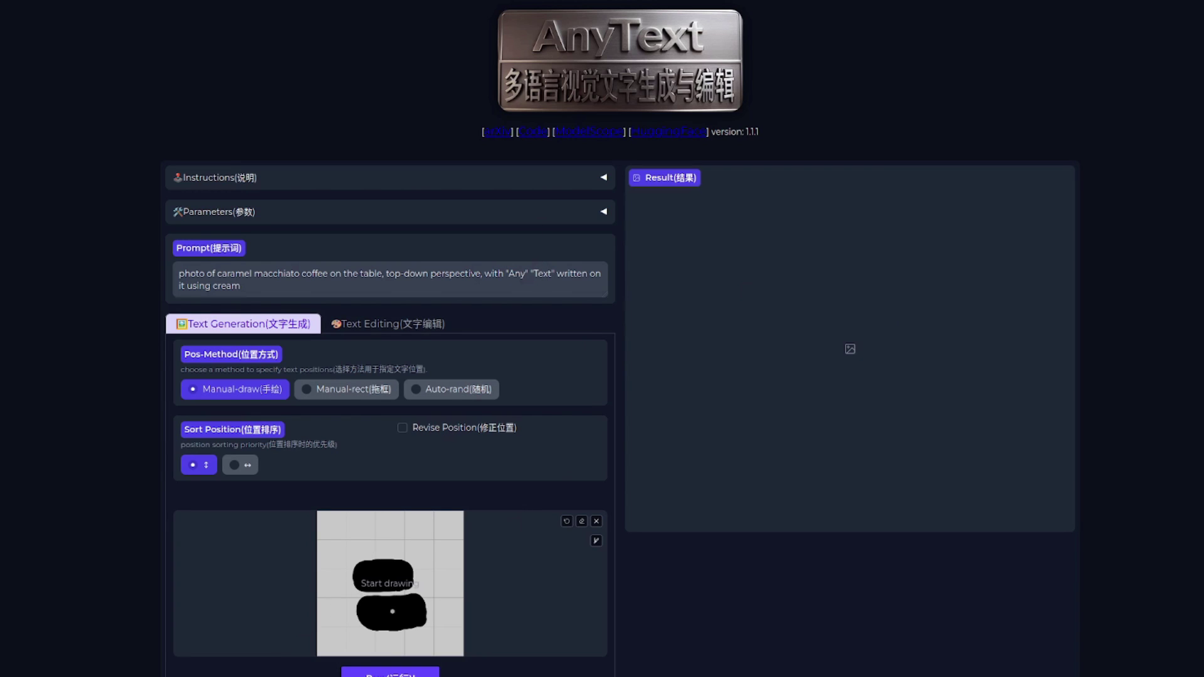
Run the caramel macchiato prompt and view all four 'Any Text' foam results.
scroll(400, 567, "down", 2)
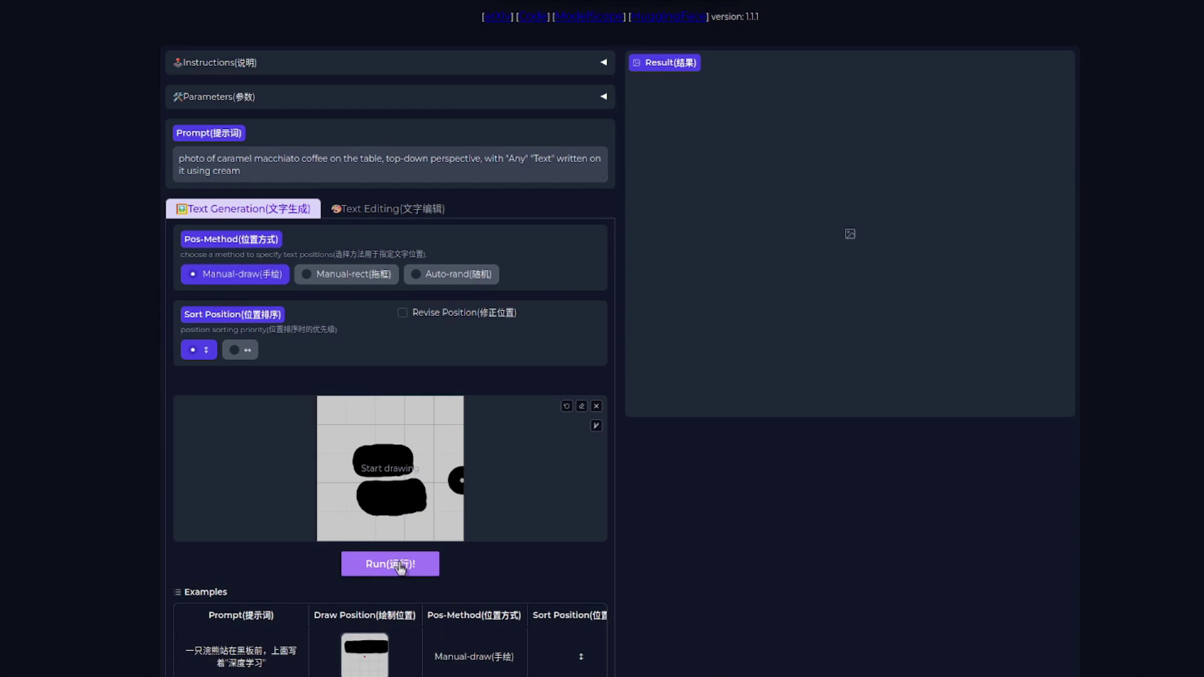
left_click(400, 567)
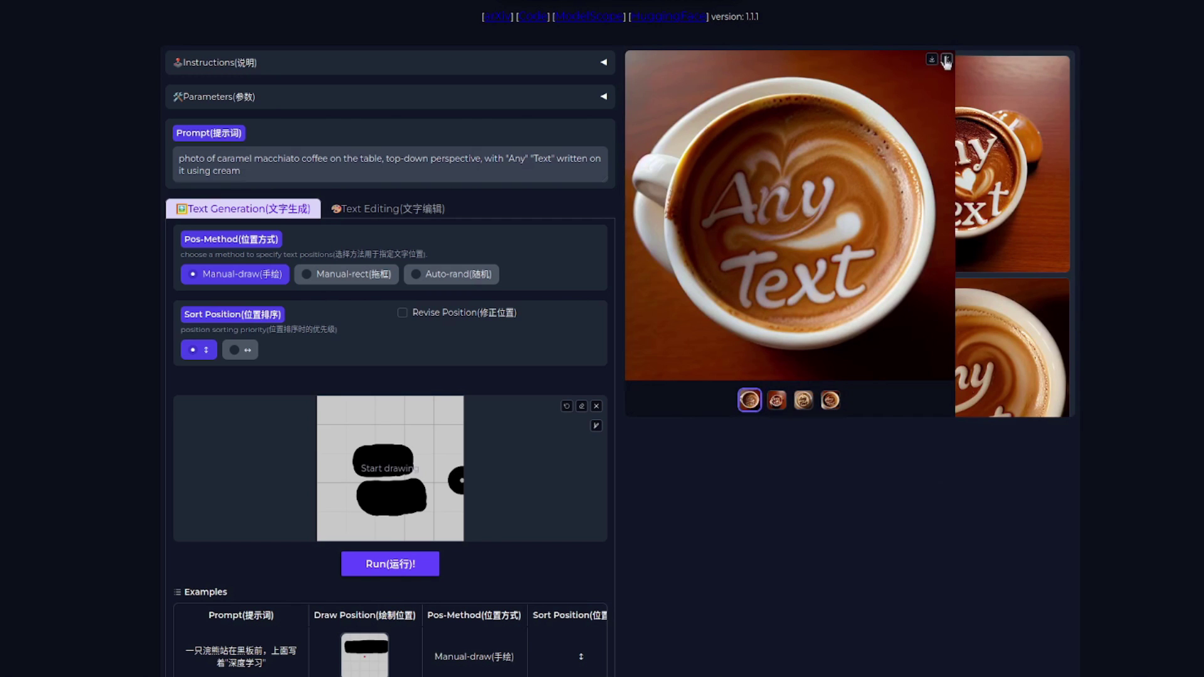
left_click(946, 59)
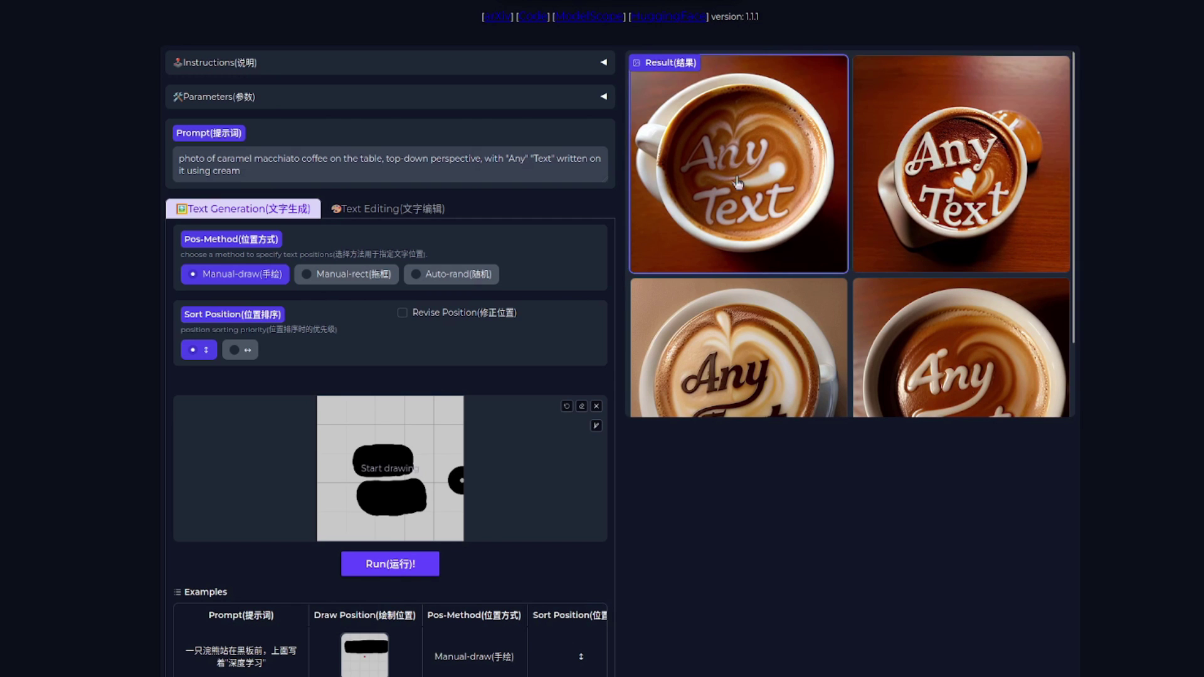
scroll(952, 178, "down", 1)
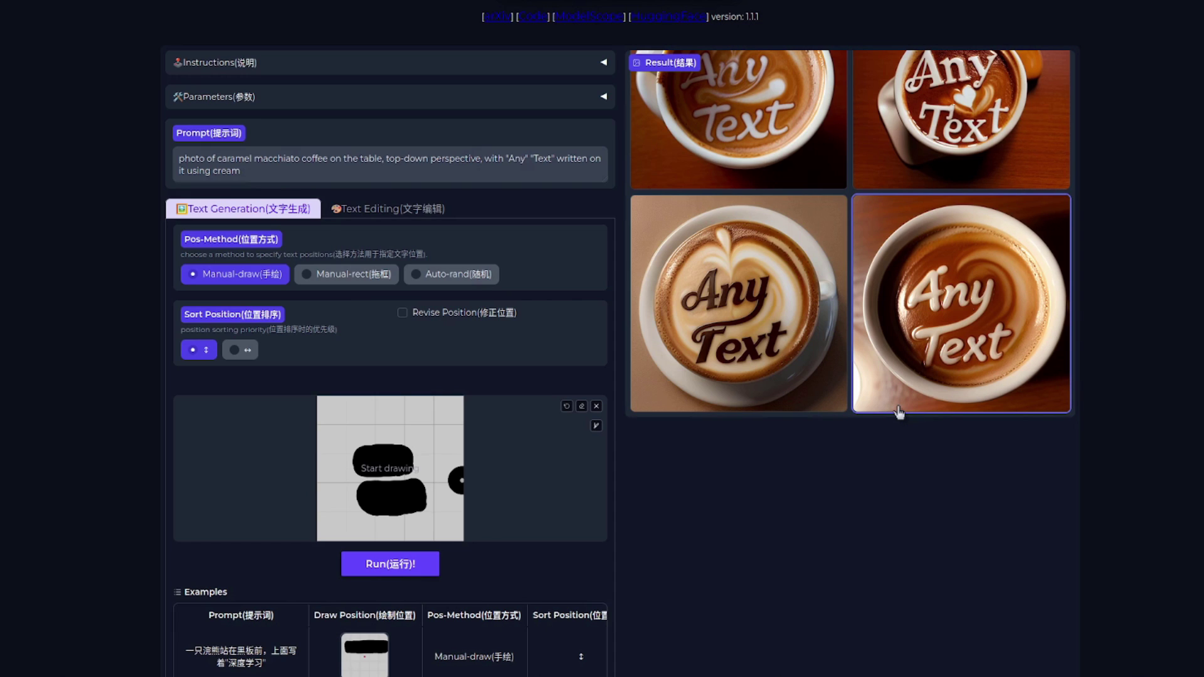
Replace the prompt with the "Rodents" "Are" "Best" version and run it.
triple_click(392, 167)
type("photo of caramel macchiato coffee on the table, top-down perspective, with \"Rodents\" \"Are\" \"Best\" written on it using cream")
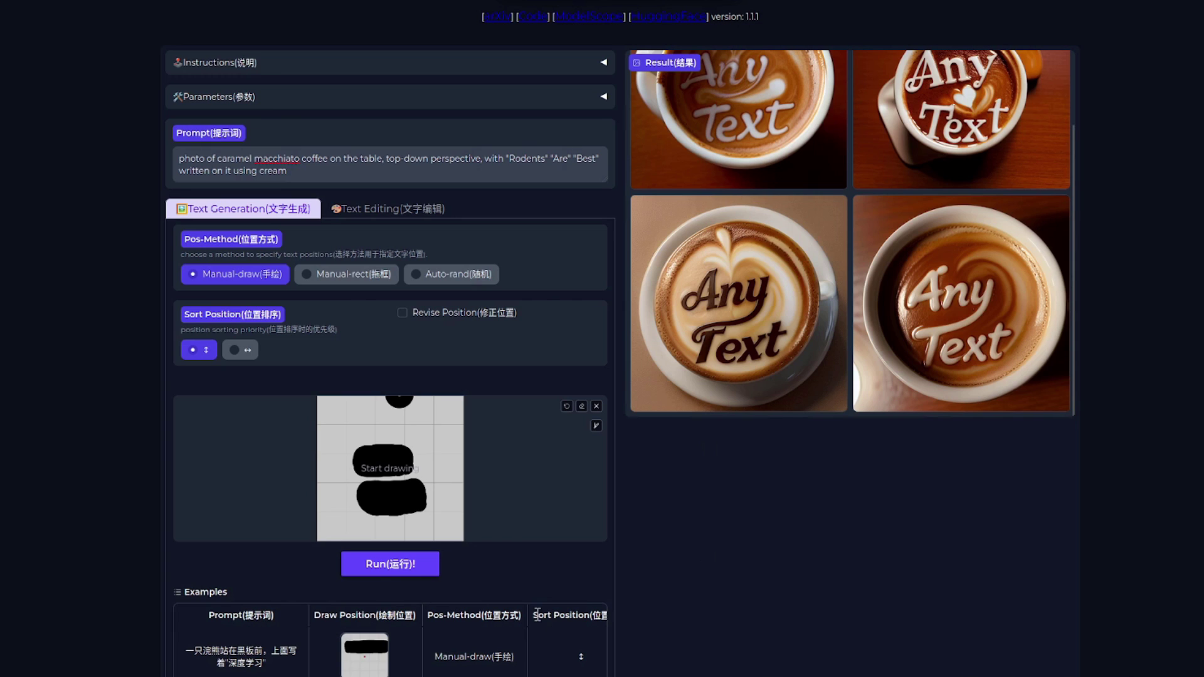
left_click(390, 564)
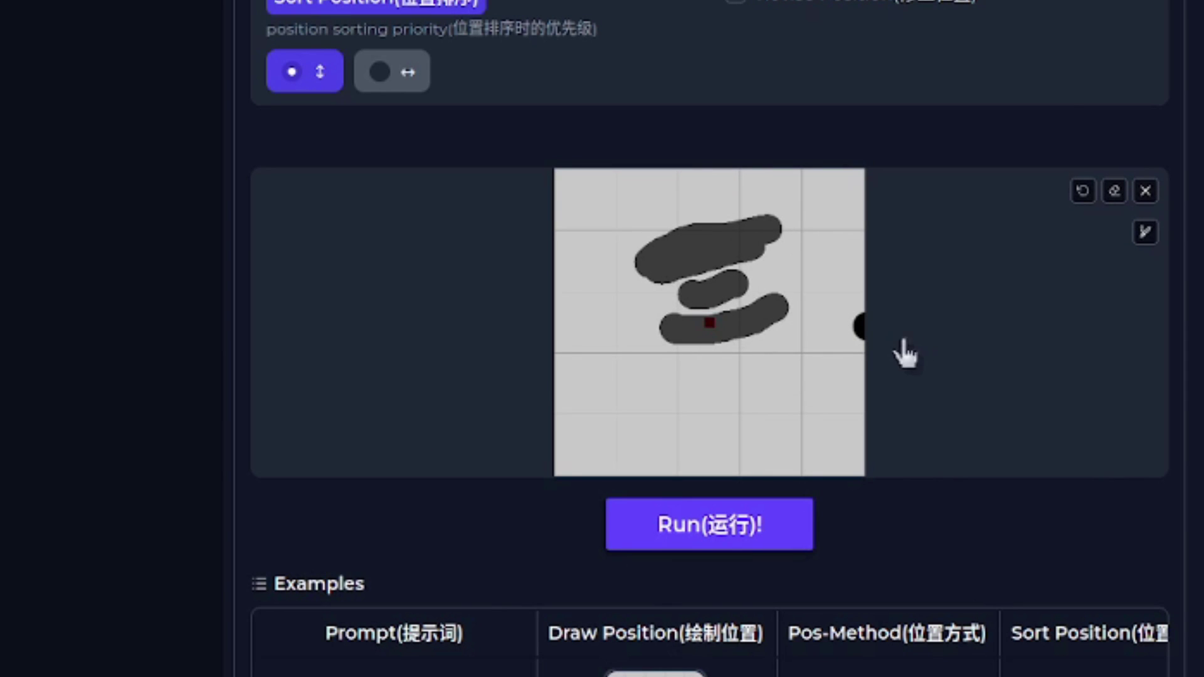
Scroll through the Parameters sliders to review the generation settings, then back to the canvas.
scroll(884, 357, "up", 6)
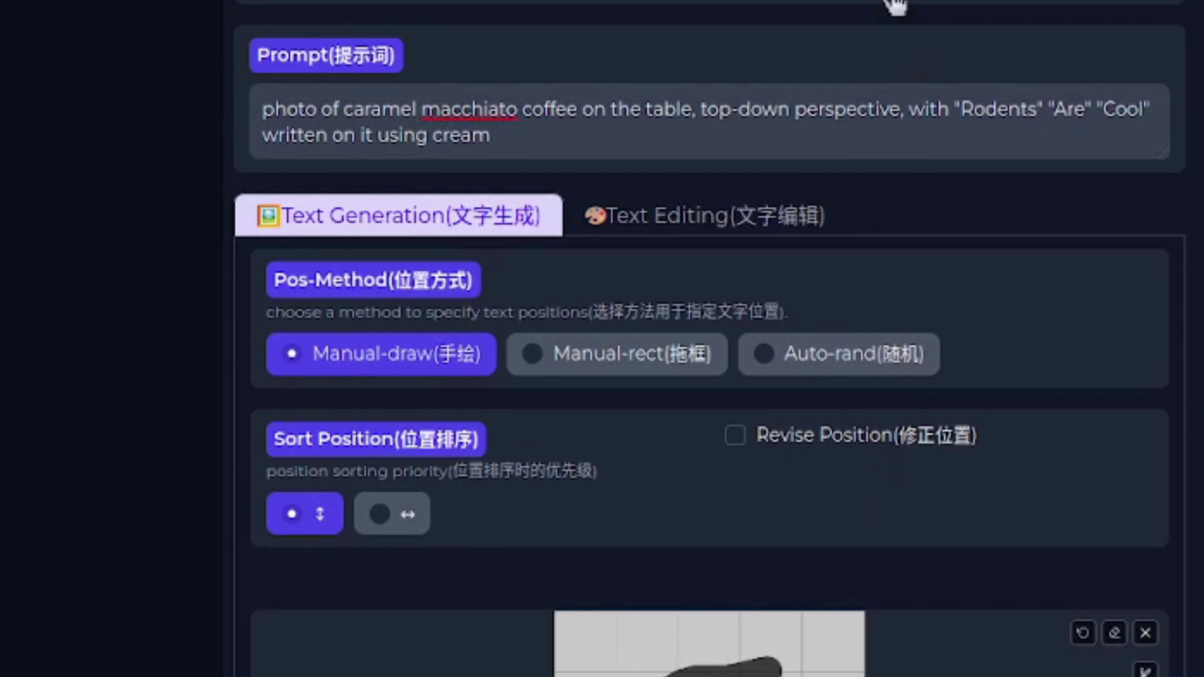
scroll(896, 5, "down", 12)
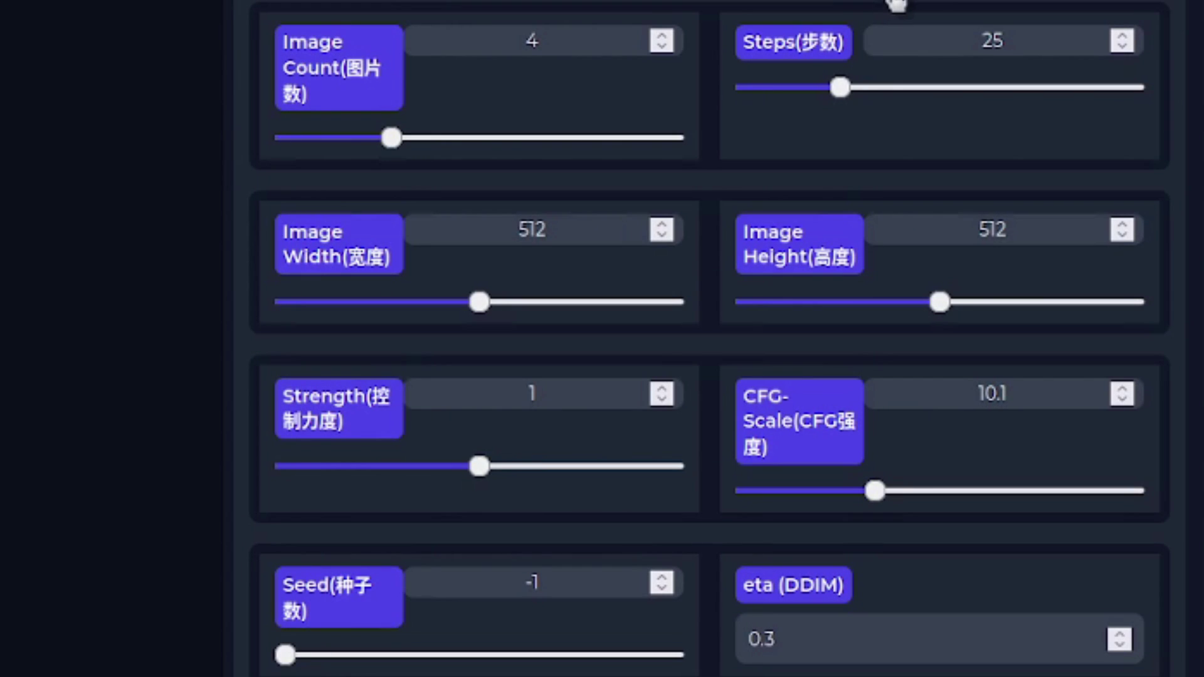
scroll(827, 170, "down", 4)
scroll(825, 179, "down", 3)
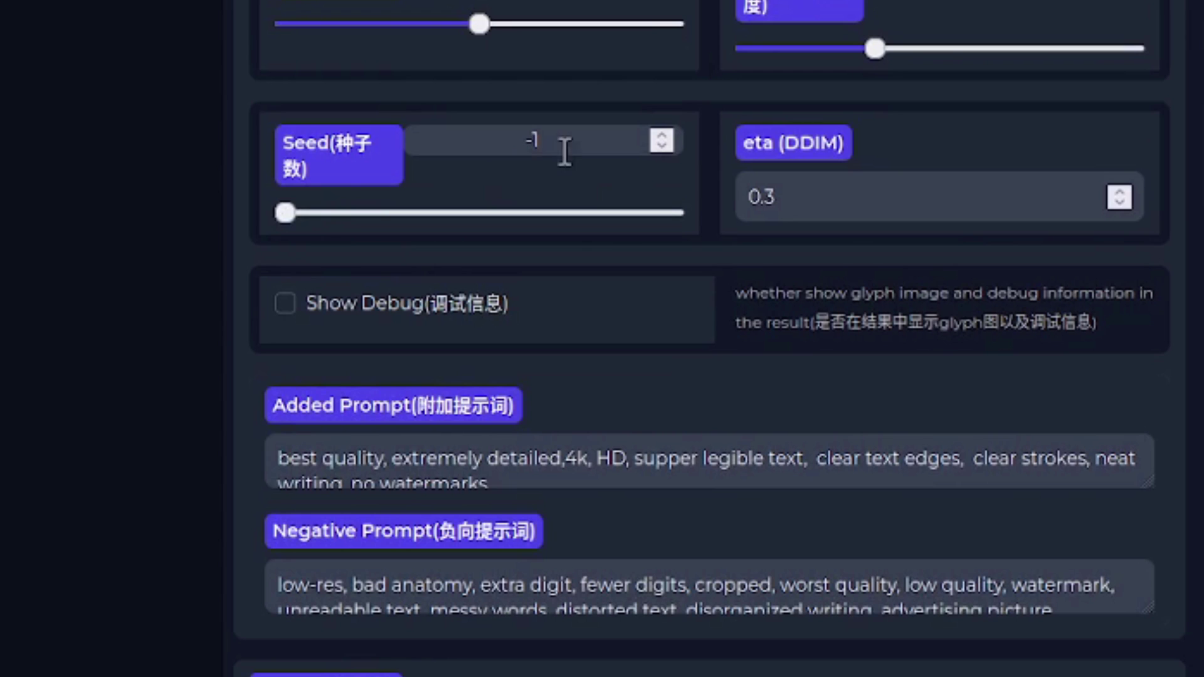
scroll(743, 261, "up", 5)
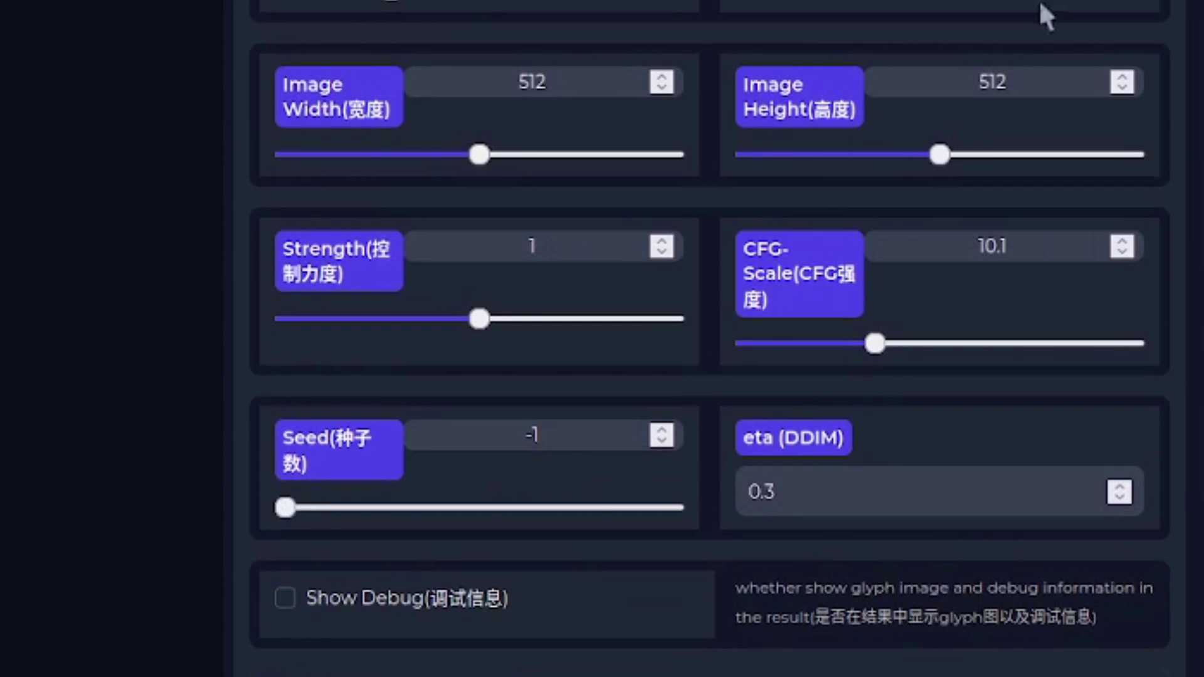
scroll(913, 228, "down", 10)
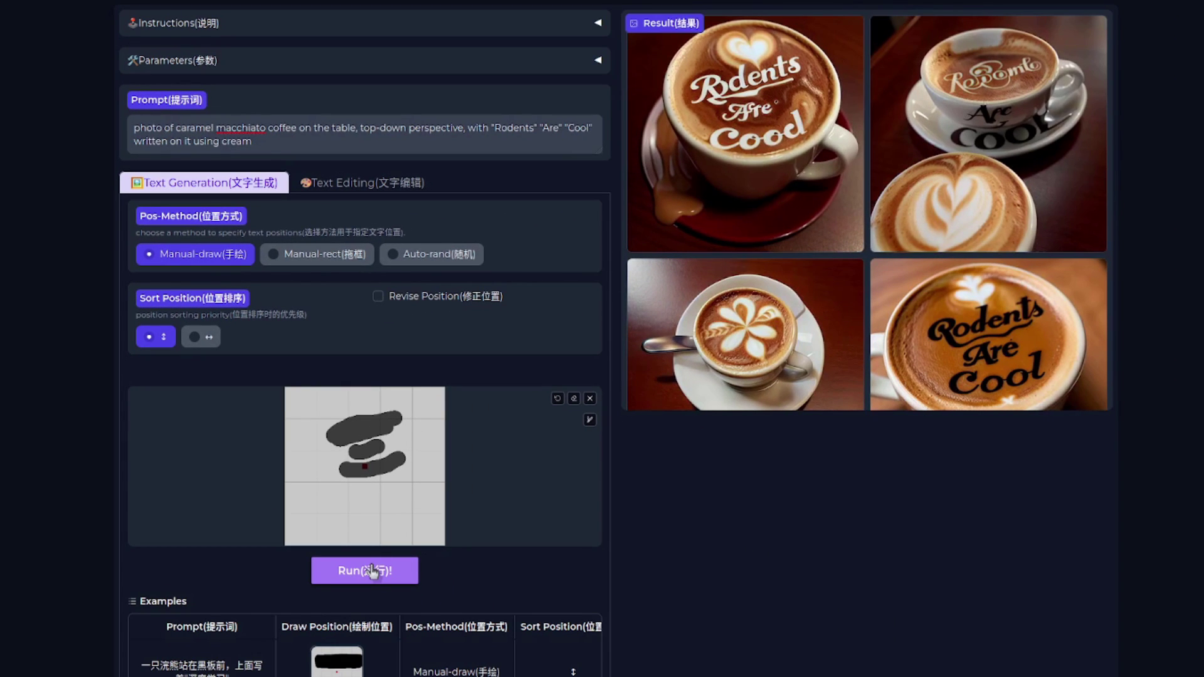
Regenerate the "Rodents" "Are" "Cool" latte images twice for two fresh batches.
left_click(371, 572)
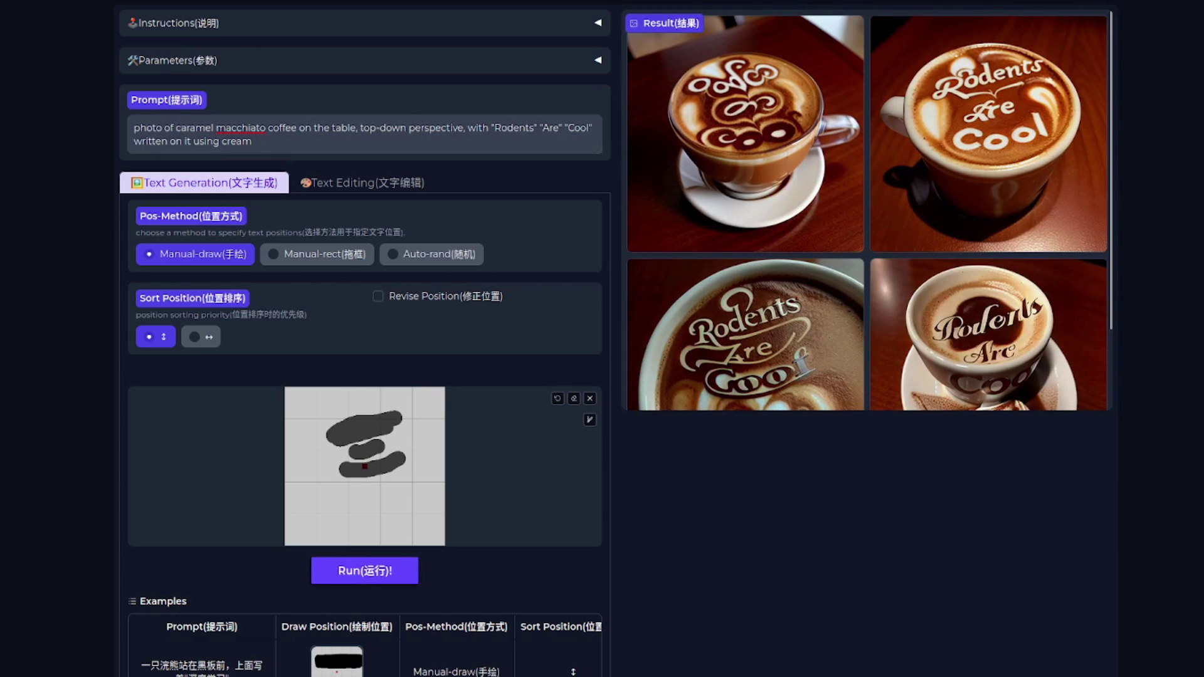
left_click(353, 573)
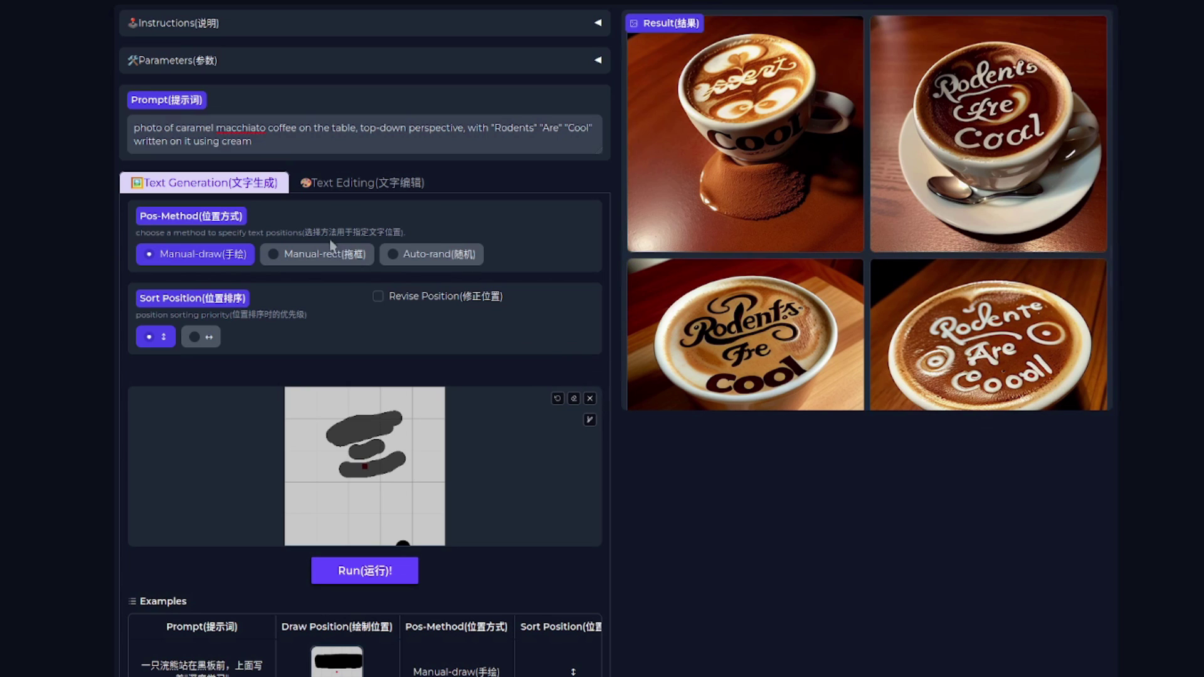
Regenerate the 'Rodents Are Cool' lattes with the Manual-rect position method and review the results.
left_click(326, 263)
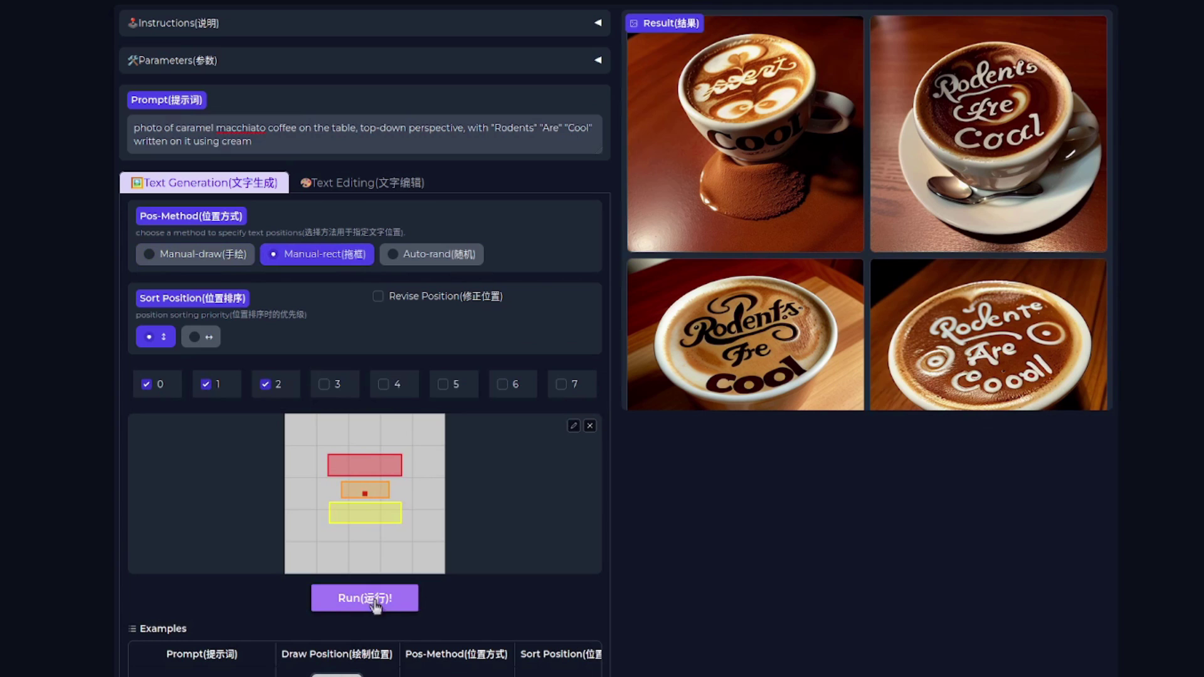
left_click(401, 604)
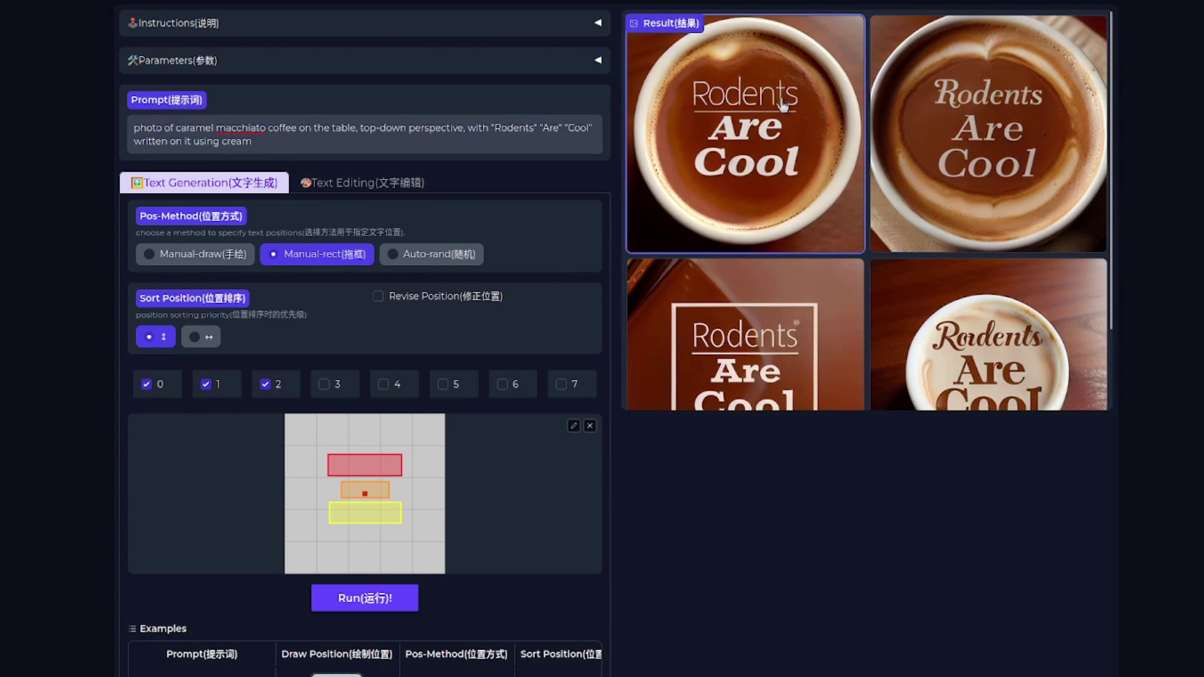
scroll(746, 219, "down", 2)
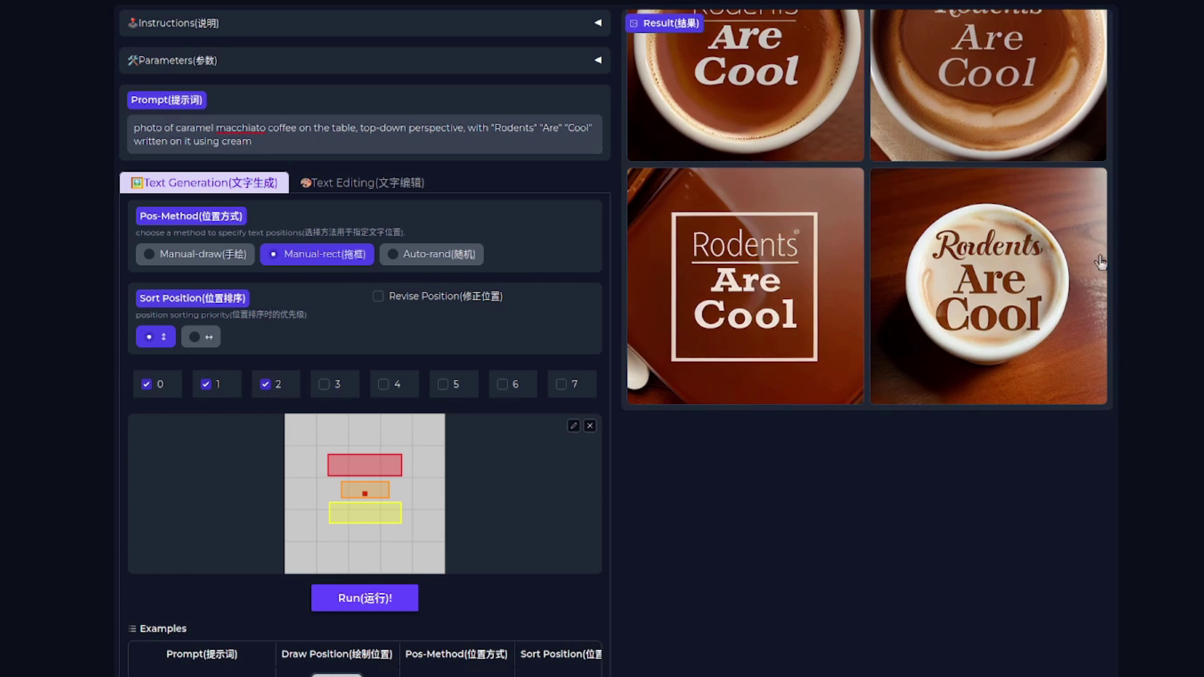
scroll(1100, 263, "up", 2)
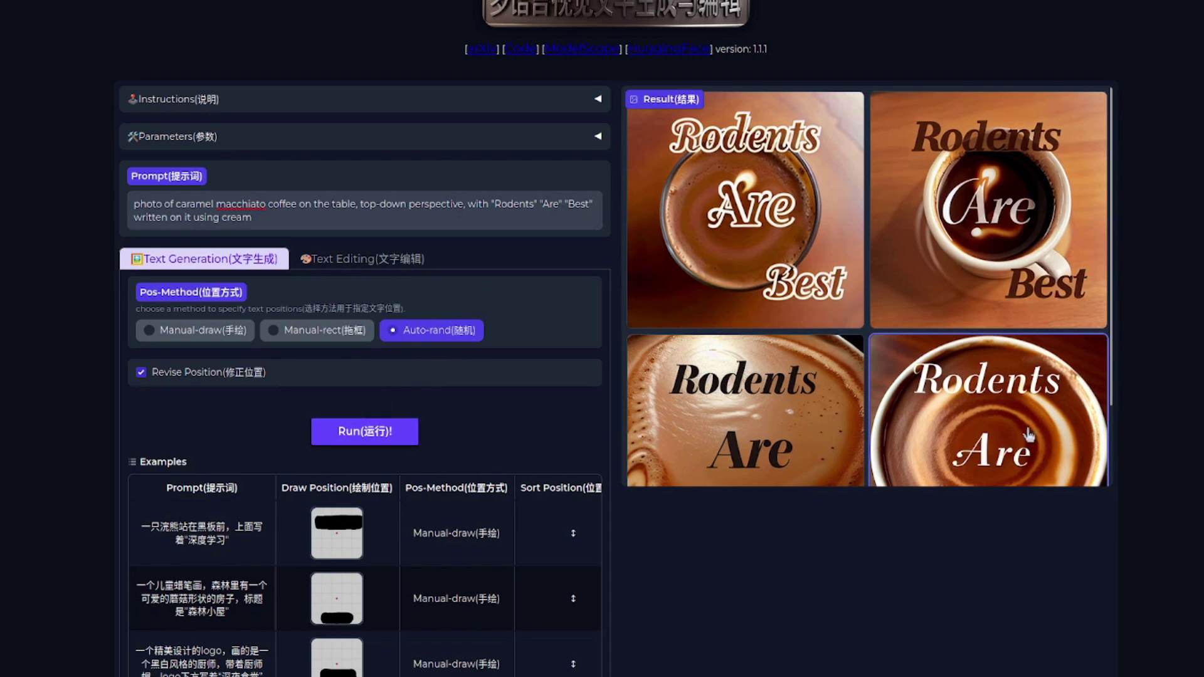
Dismiss the Auto-rand placement error, retry the run, then return Pos-Method to Manual-draw.
scroll(1008, 405, "down", 1)
scroll(1008, 404, "down", 3)
scroll(1003, 401, "up", 4)
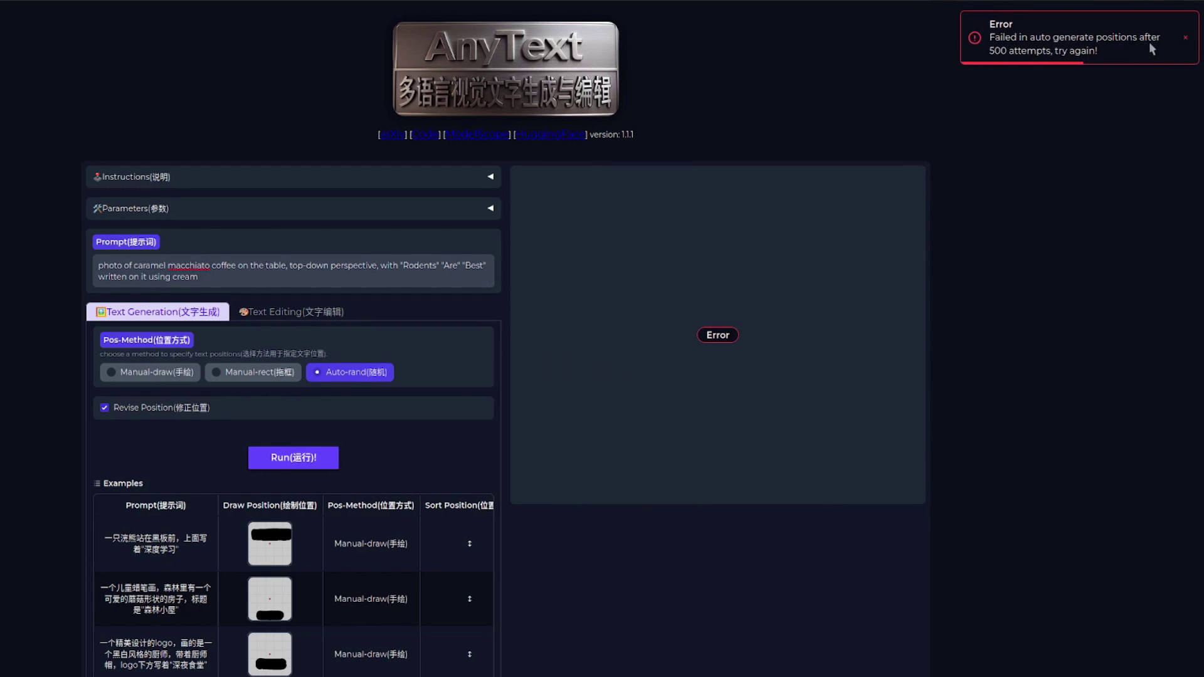
left_click(1186, 42)
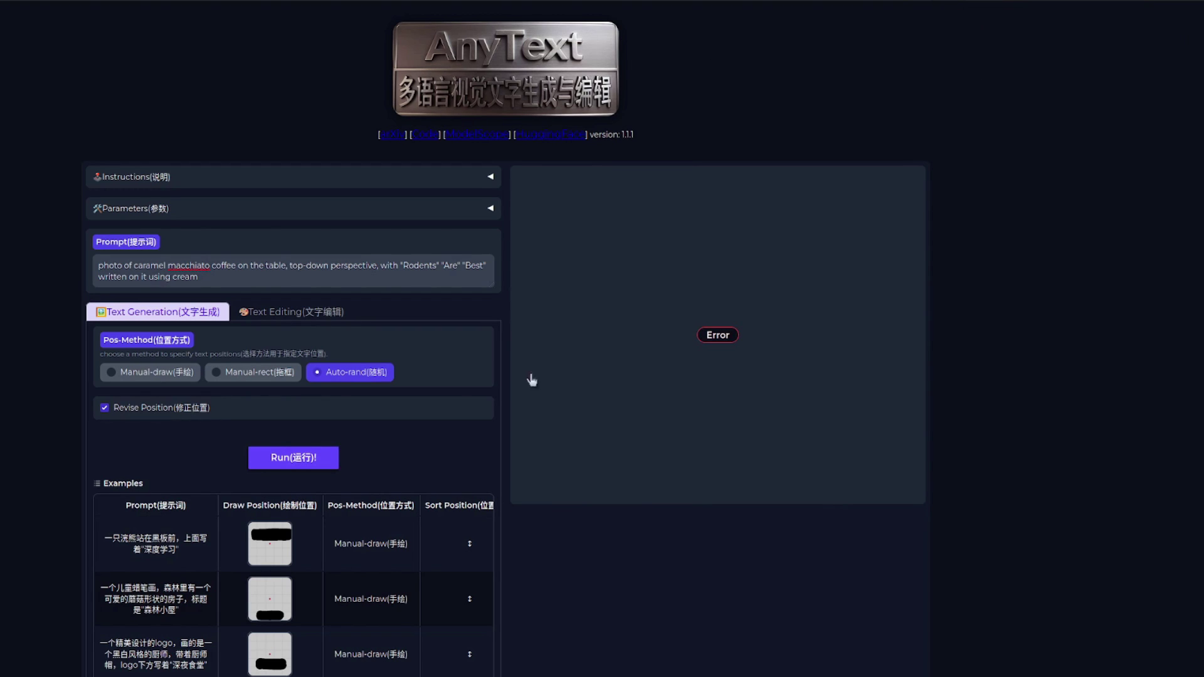
left_click(270, 468)
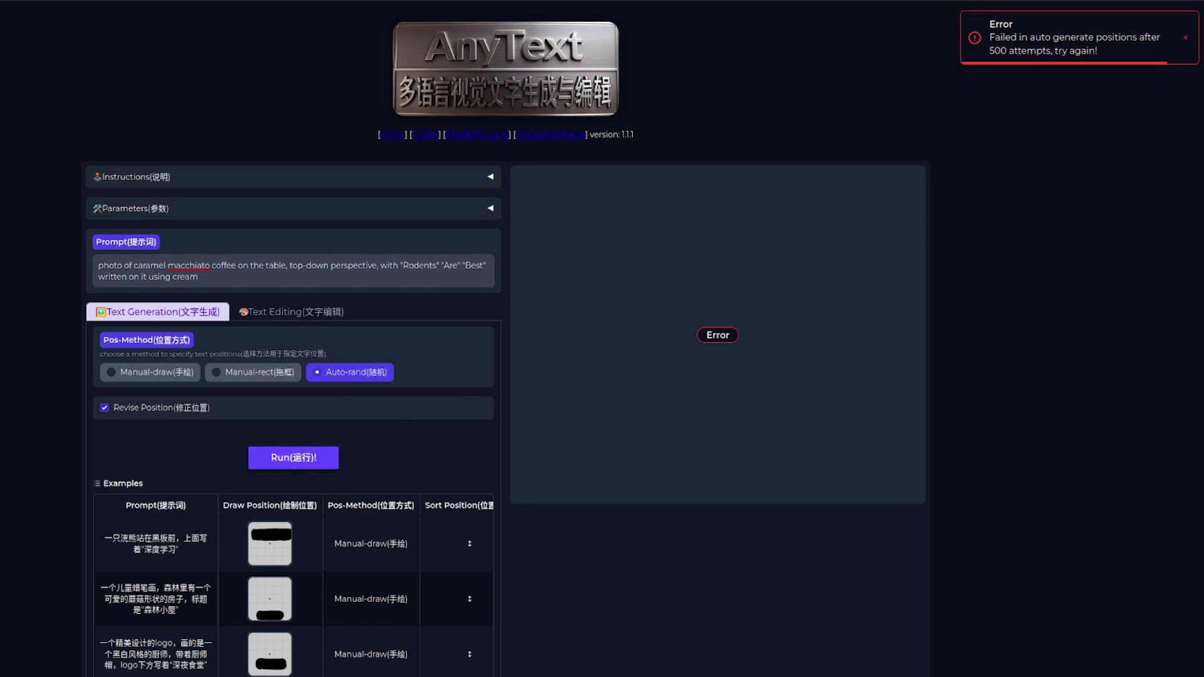
left_click(144, 376)
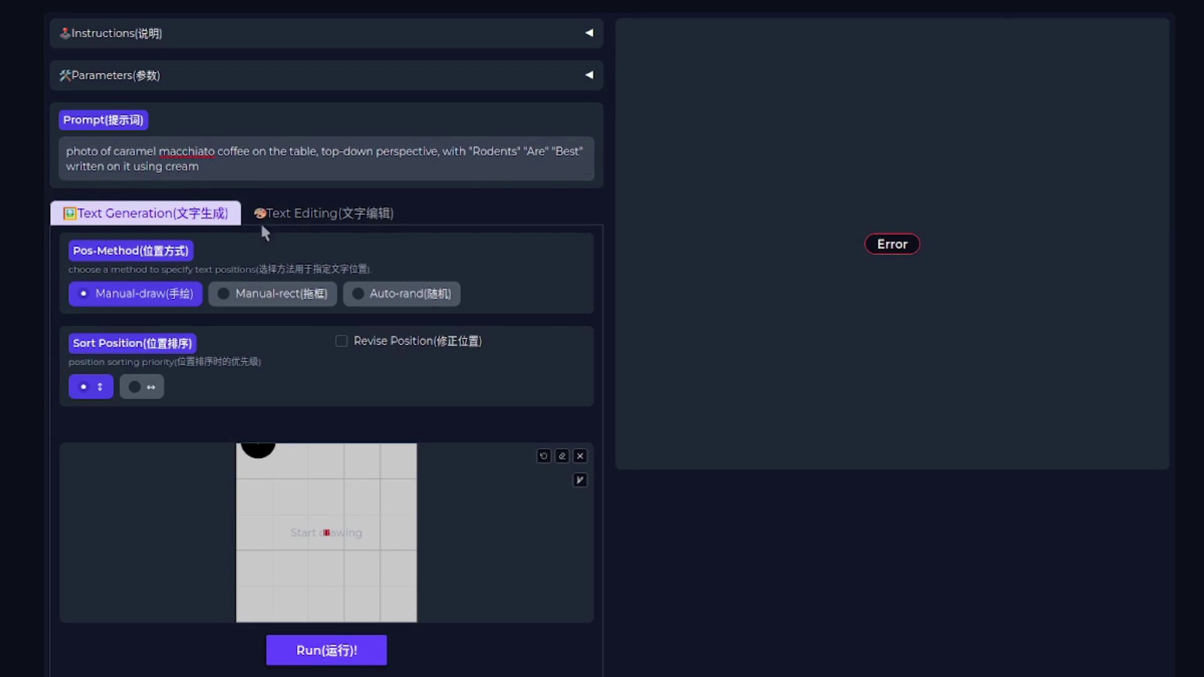
In Text Editing, load the chalkboard example, replace DADDY with RODENTS, and run the edit.
left_click(294, 216)
scroll(303, 236, "down", 3)
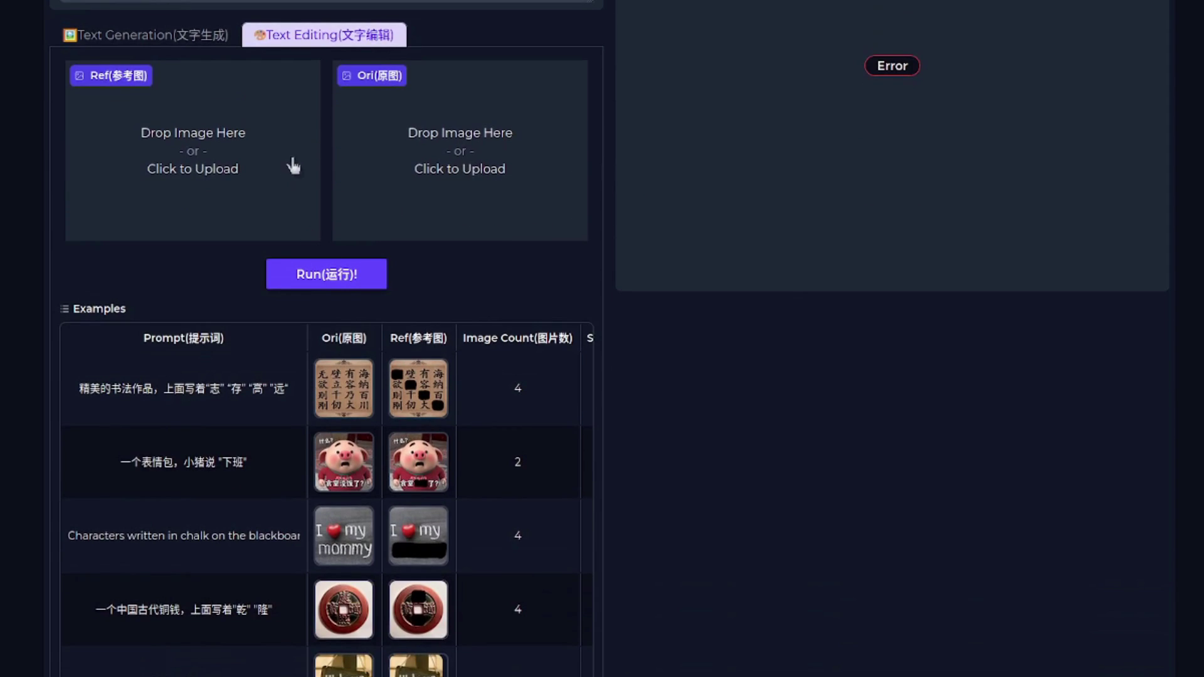
left_click(196, 545)
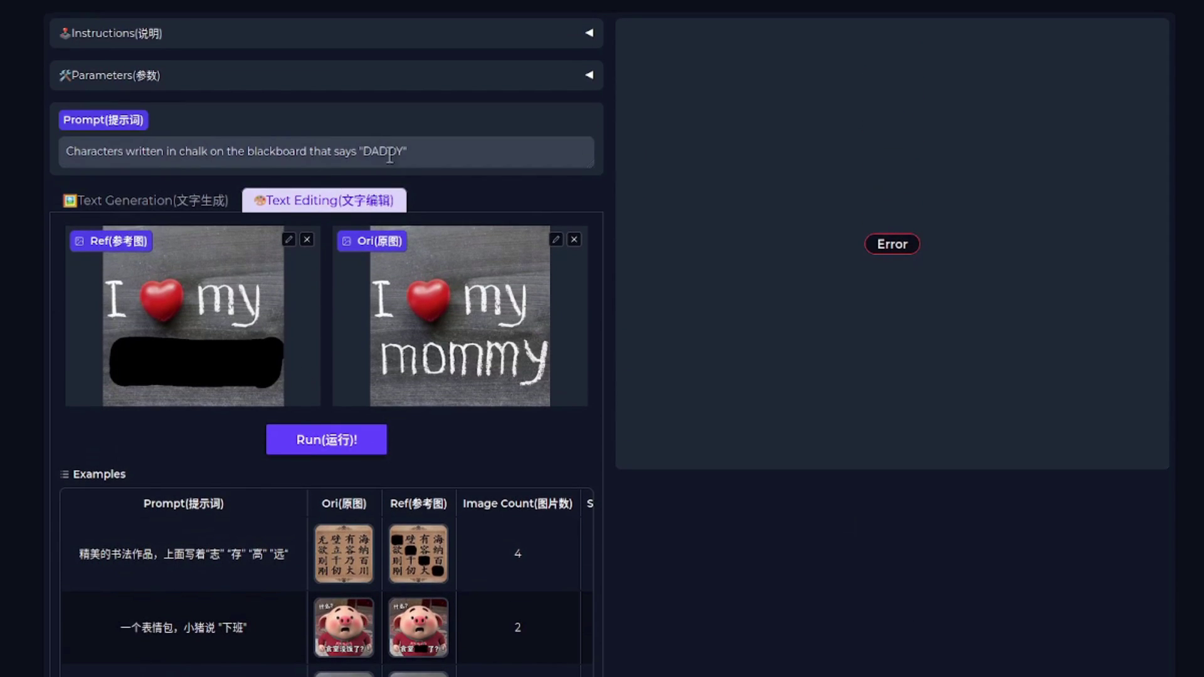
double_click(382, 151)
type("RODENTS")
left_click(338, 441)
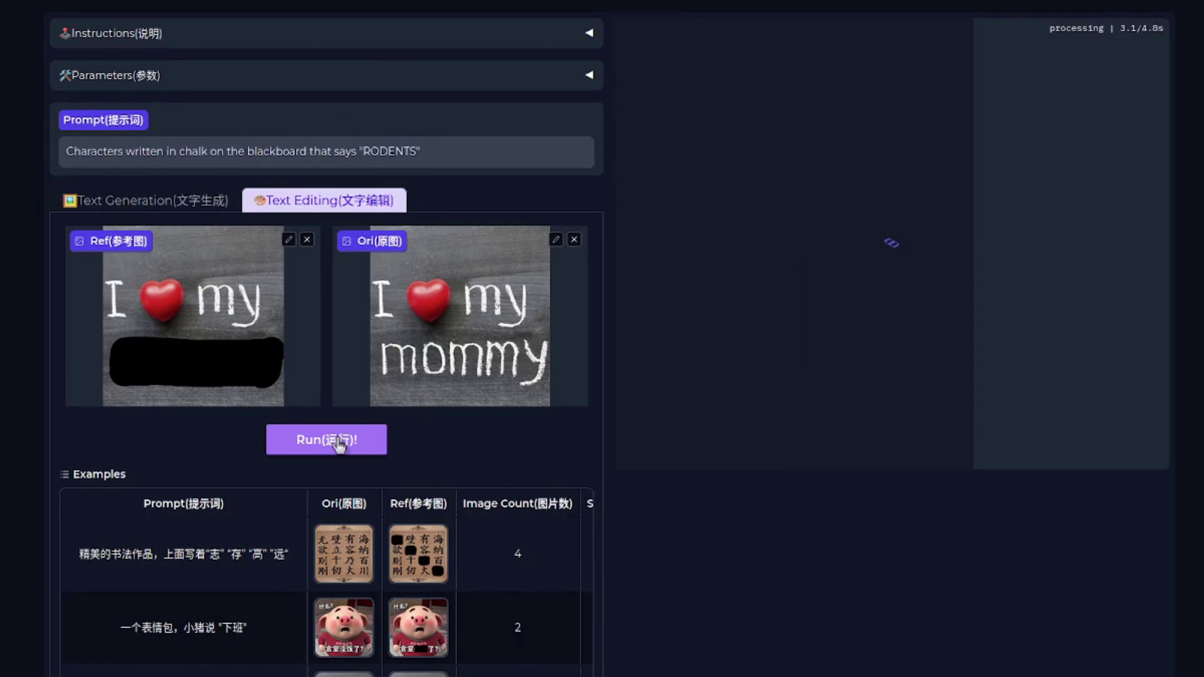
Nudge the reference image's crop slightly right, then remove the reference image.
scroll(850, 381, "up", 2)
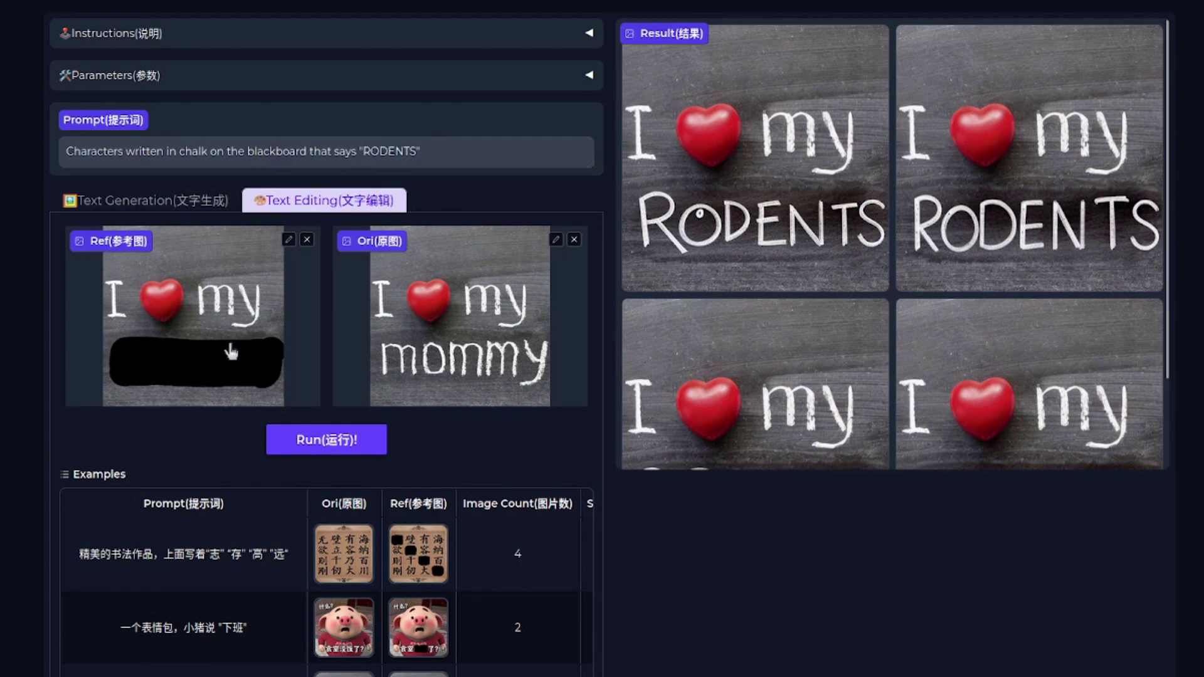
left_click(288, 239)
left_click_drag(202, 324, 241, 364)
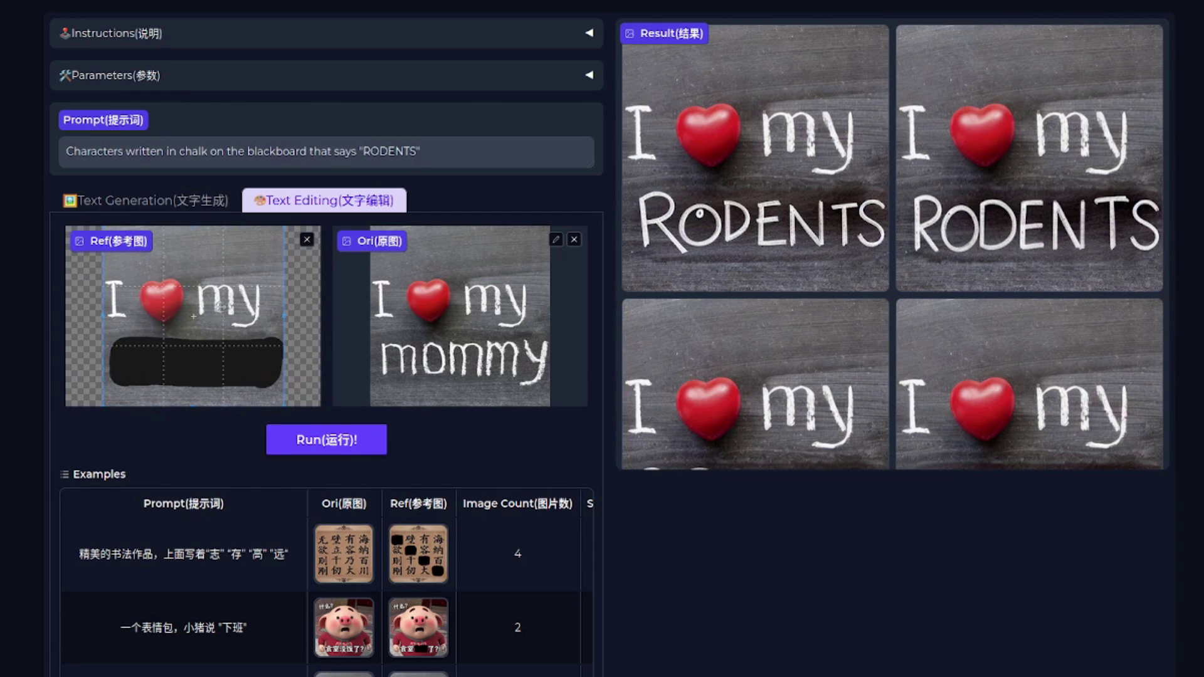
left_click(306, 240)
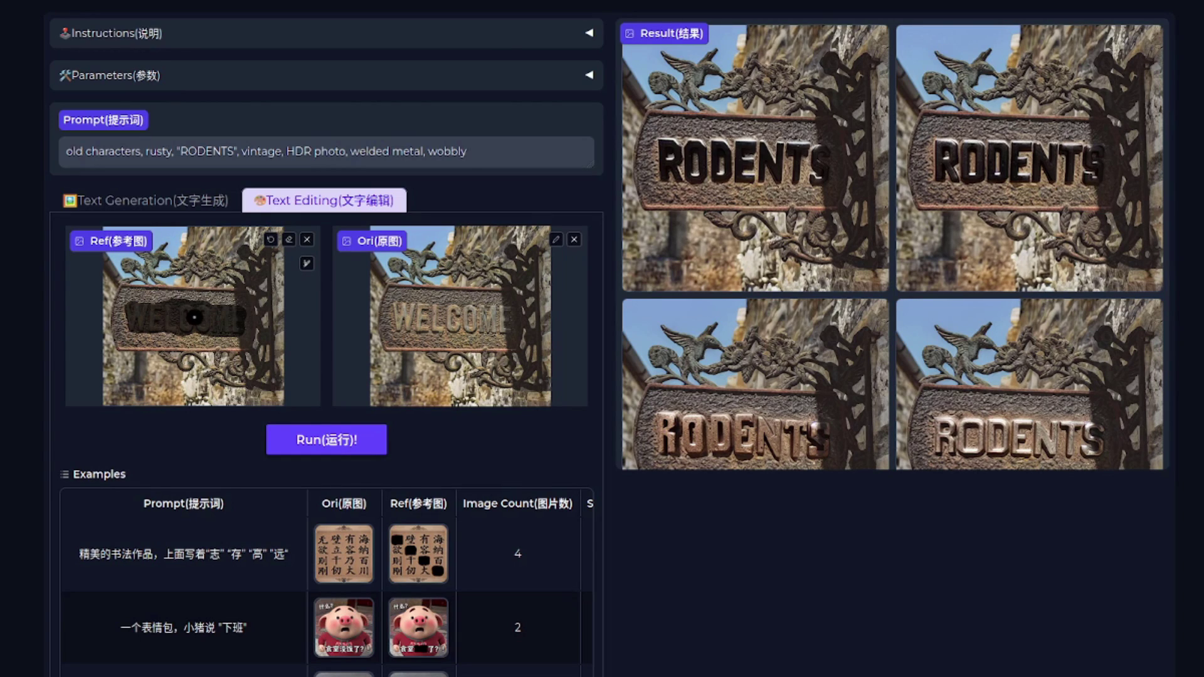
Generate the rusty sign edited to read RODENTS, then run it again for new variations.
left_click(329, 439)
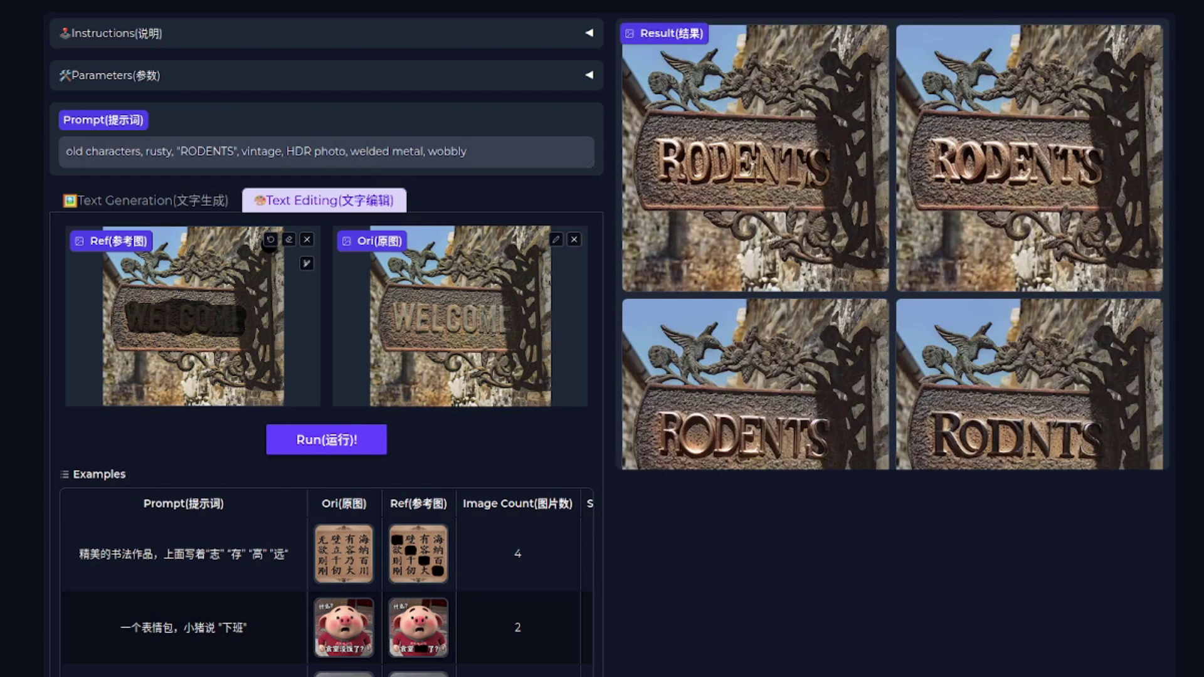
scroll(989, 354, "down", 2)
scroll(987, 357, "up", 2)
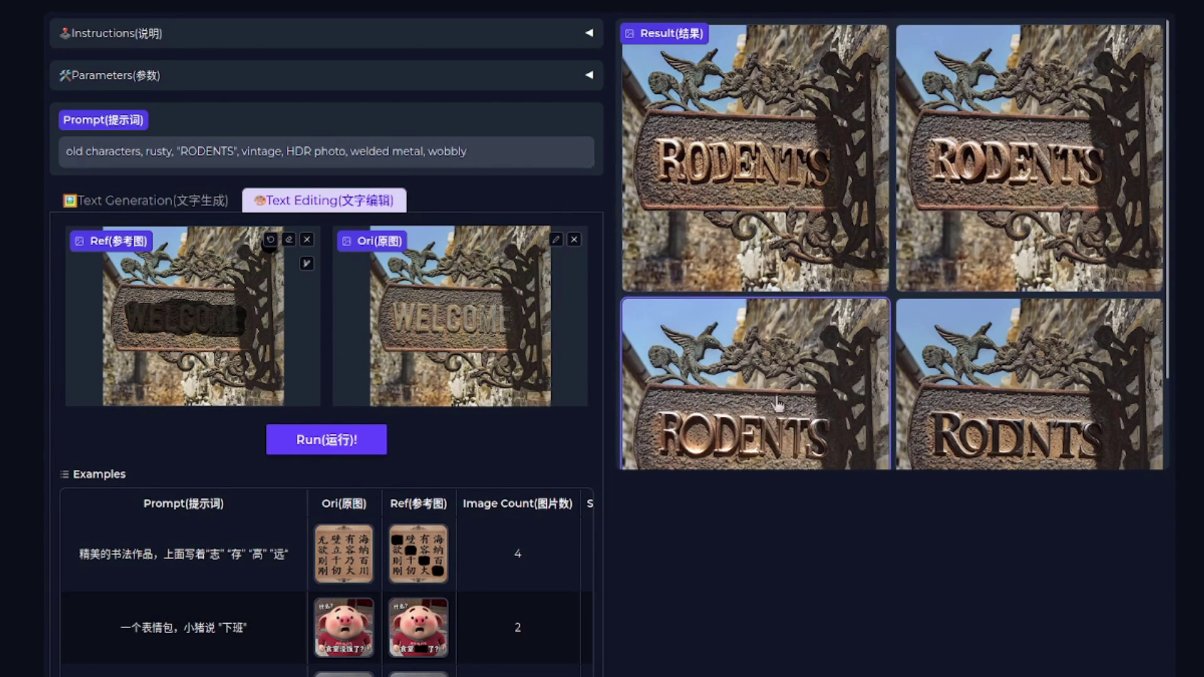
left_click(338, 441)
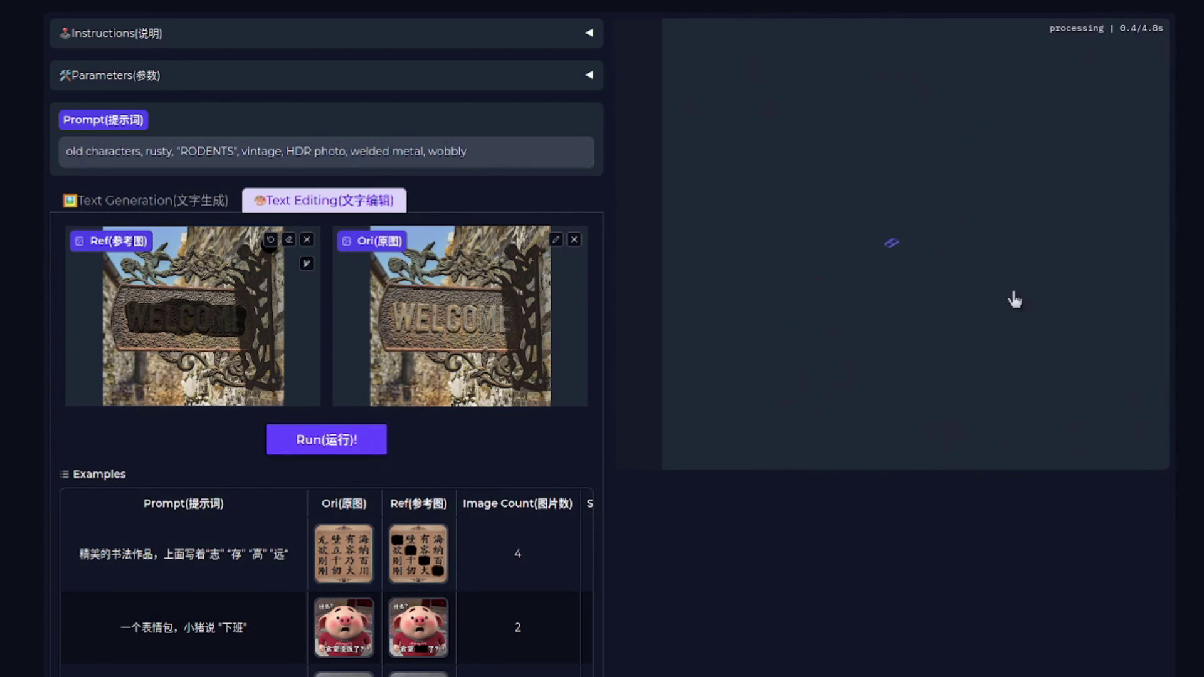